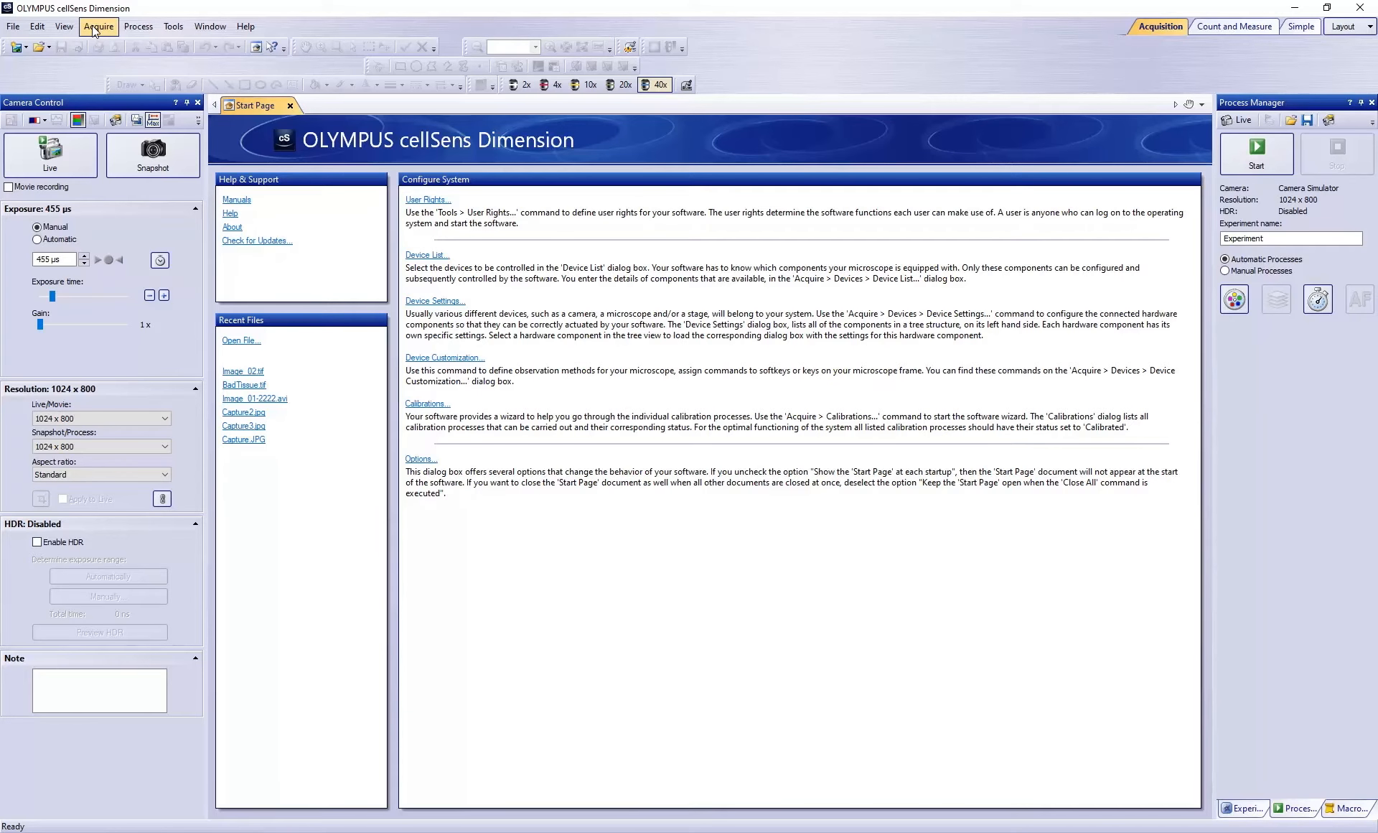
Create a system restore point under the suggested name in C:\Olympus Support and restart the software with no extra solutions selected
{"action": "left_click", "coordinate": [93, 28]}
{"action": "mouse_move", "coordinate": [142, 129]}
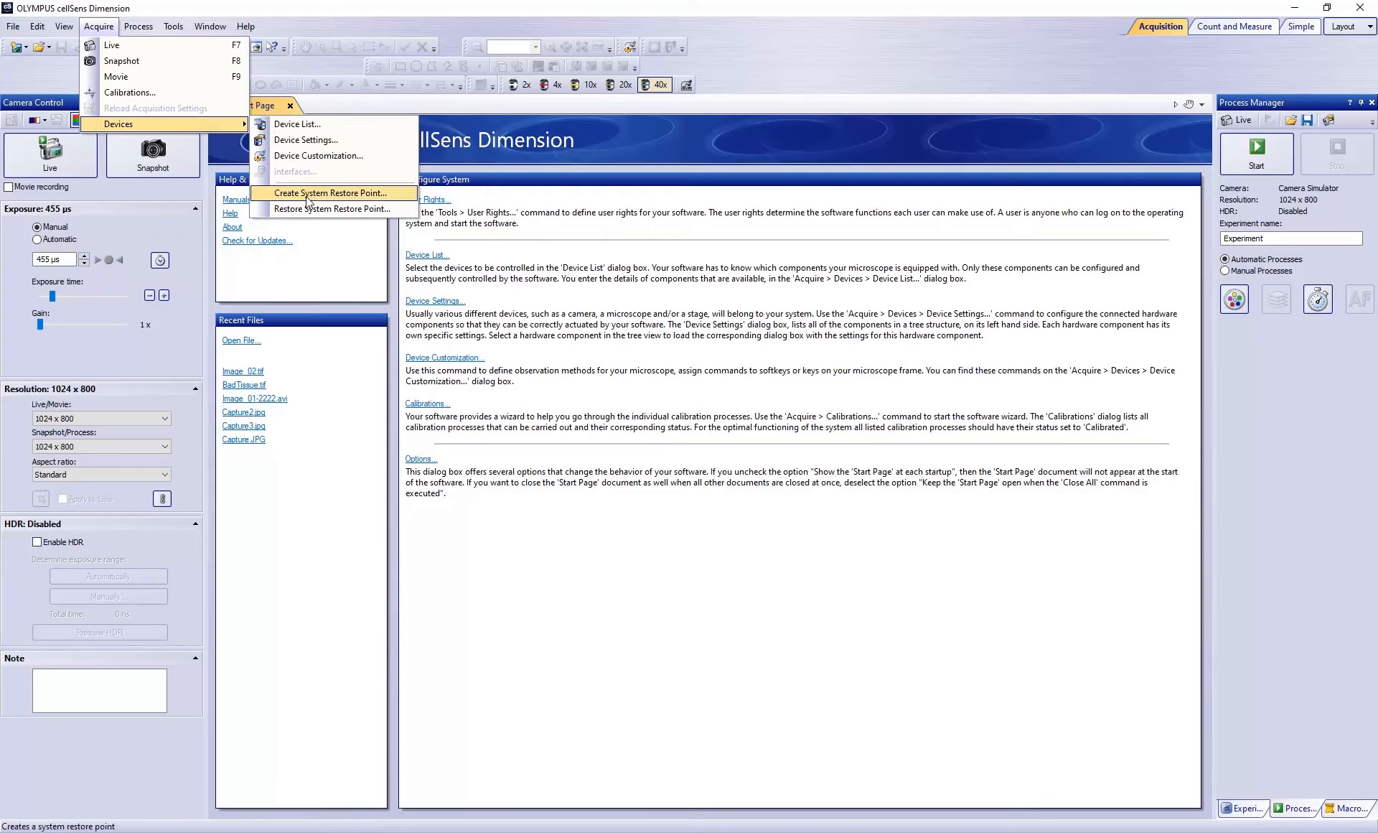
{"action": "left_click", "coordinate": [392, 198]}
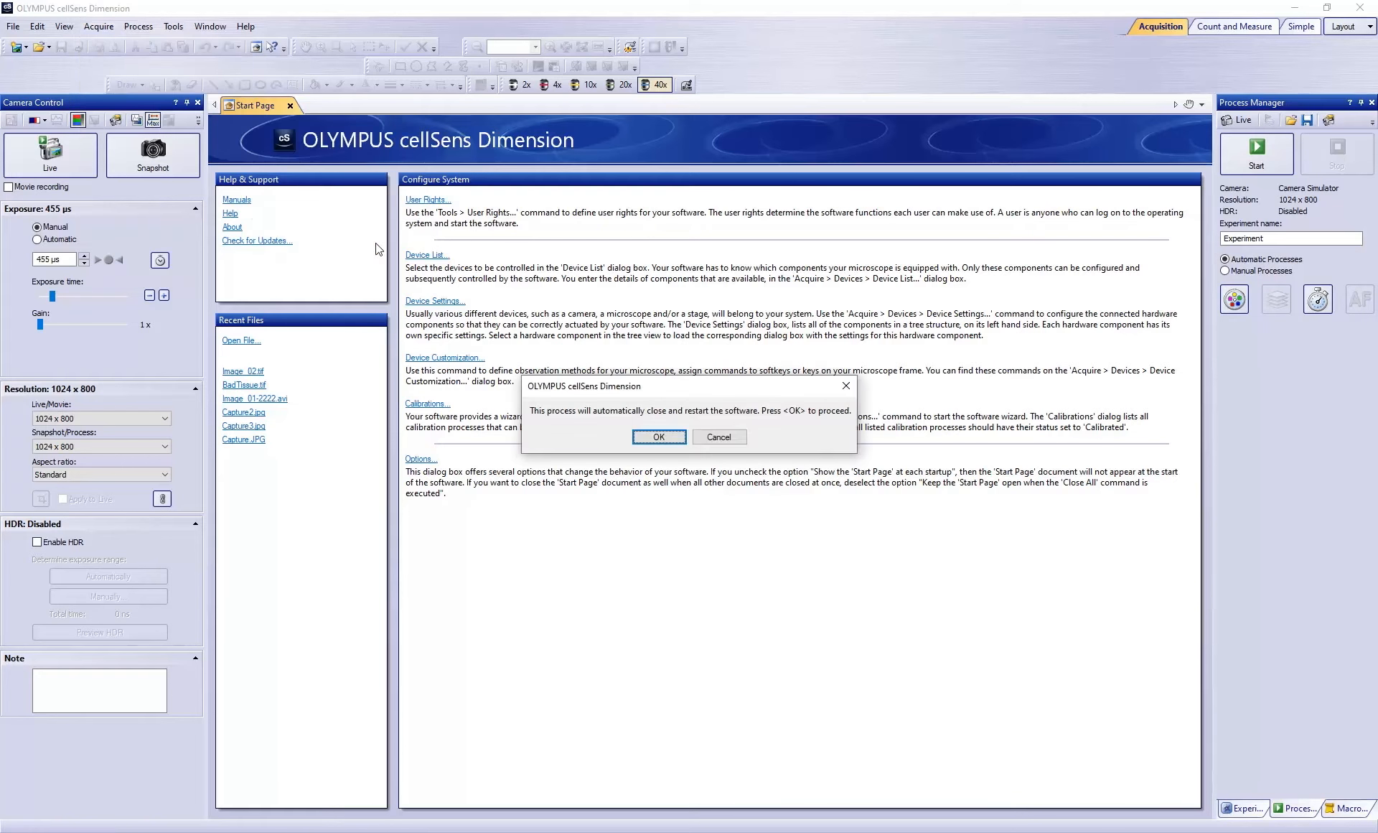
{"action": "left_click", "coordinate": [659, 437]}
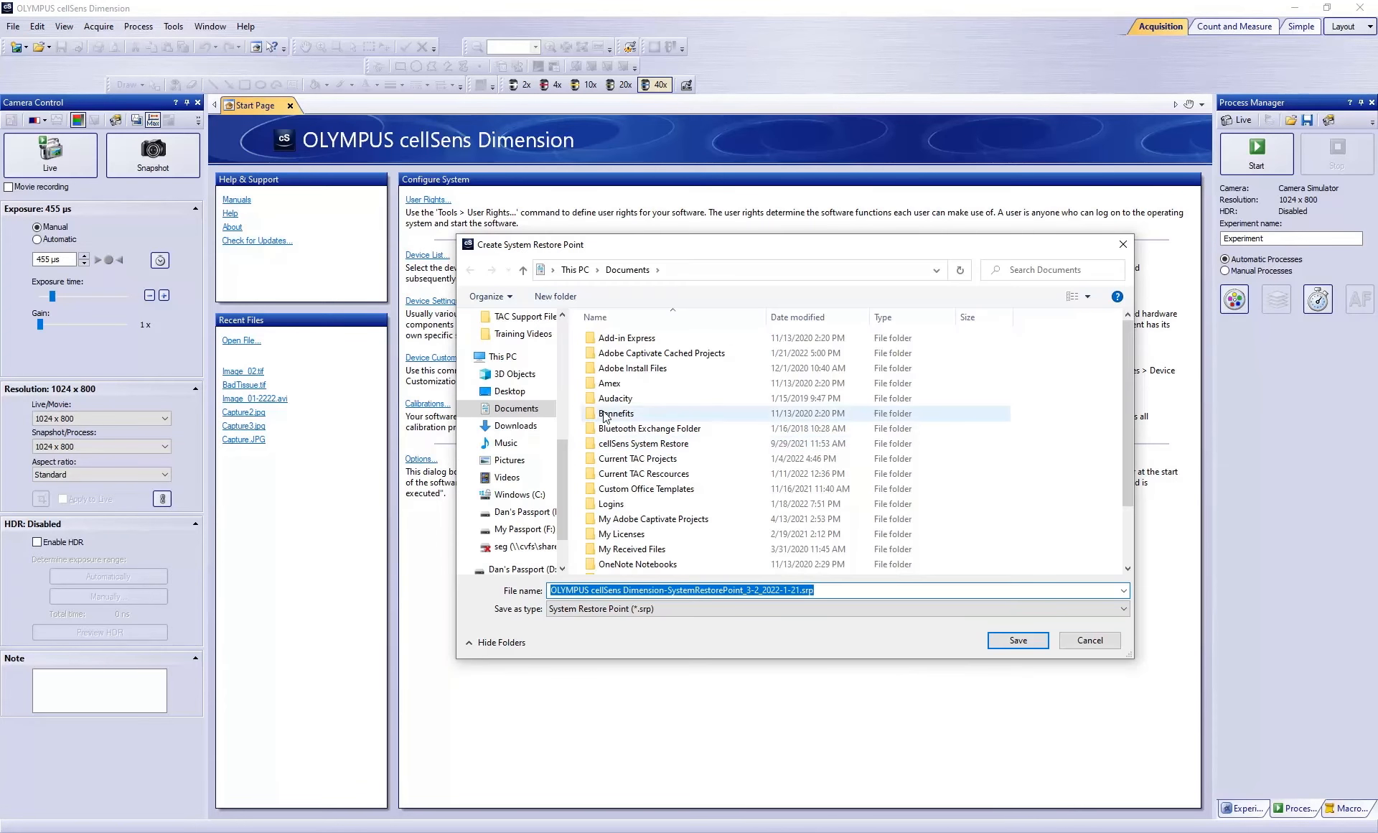
{"action": "left_click", "coordinate": [552, 494]}
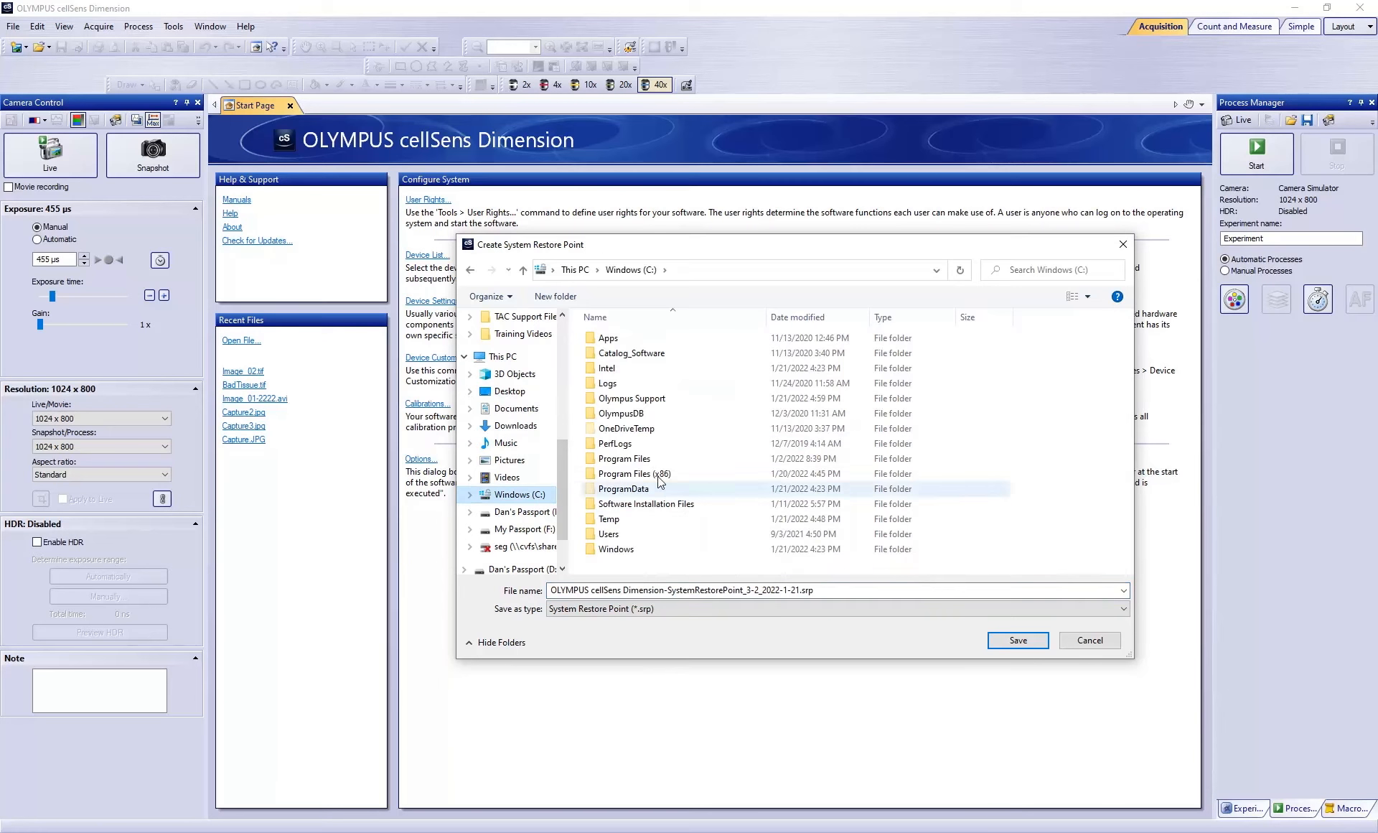
{"action": "double_click", "coordinate": [648, 399]}
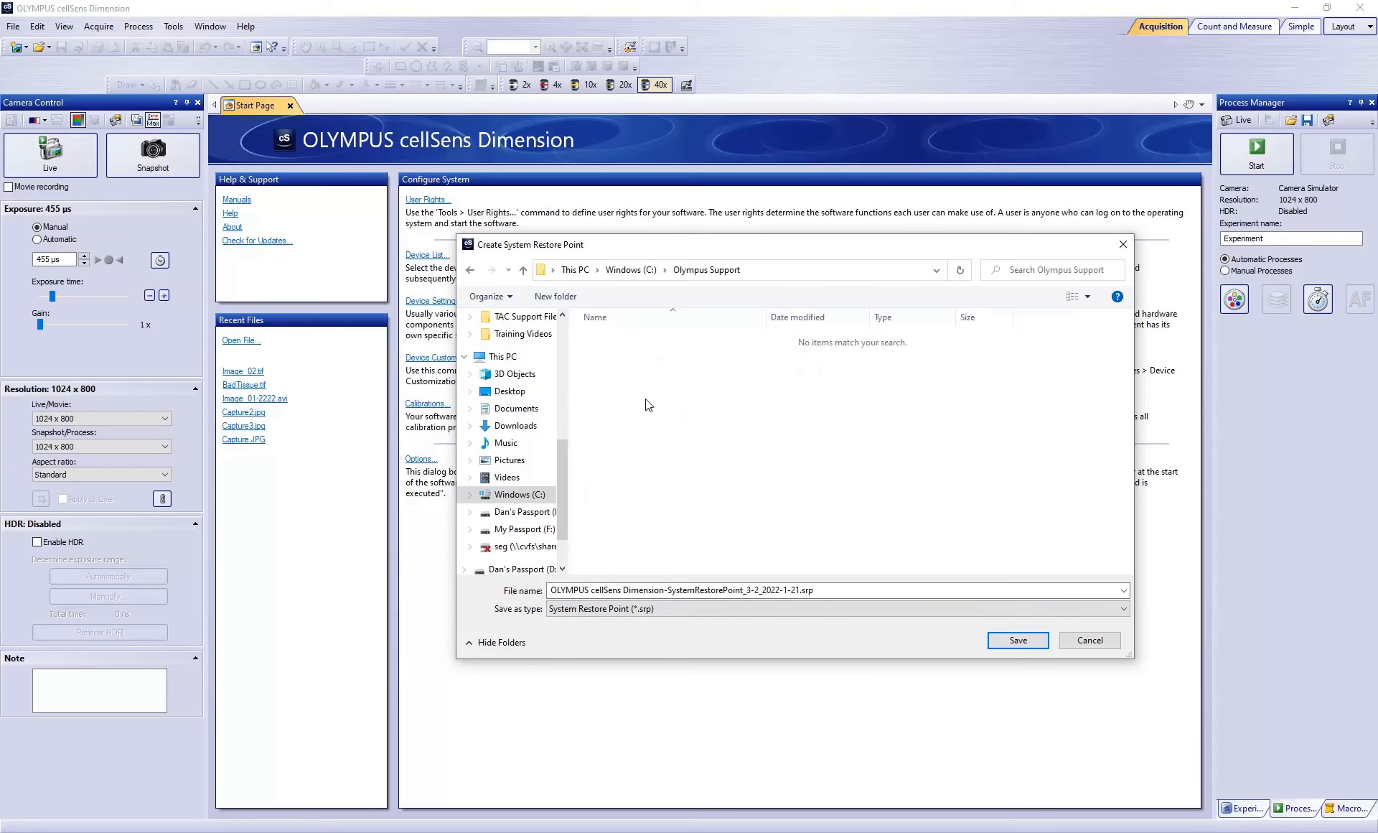
{"action": "left_click", "coordinate": [1018, 641]}
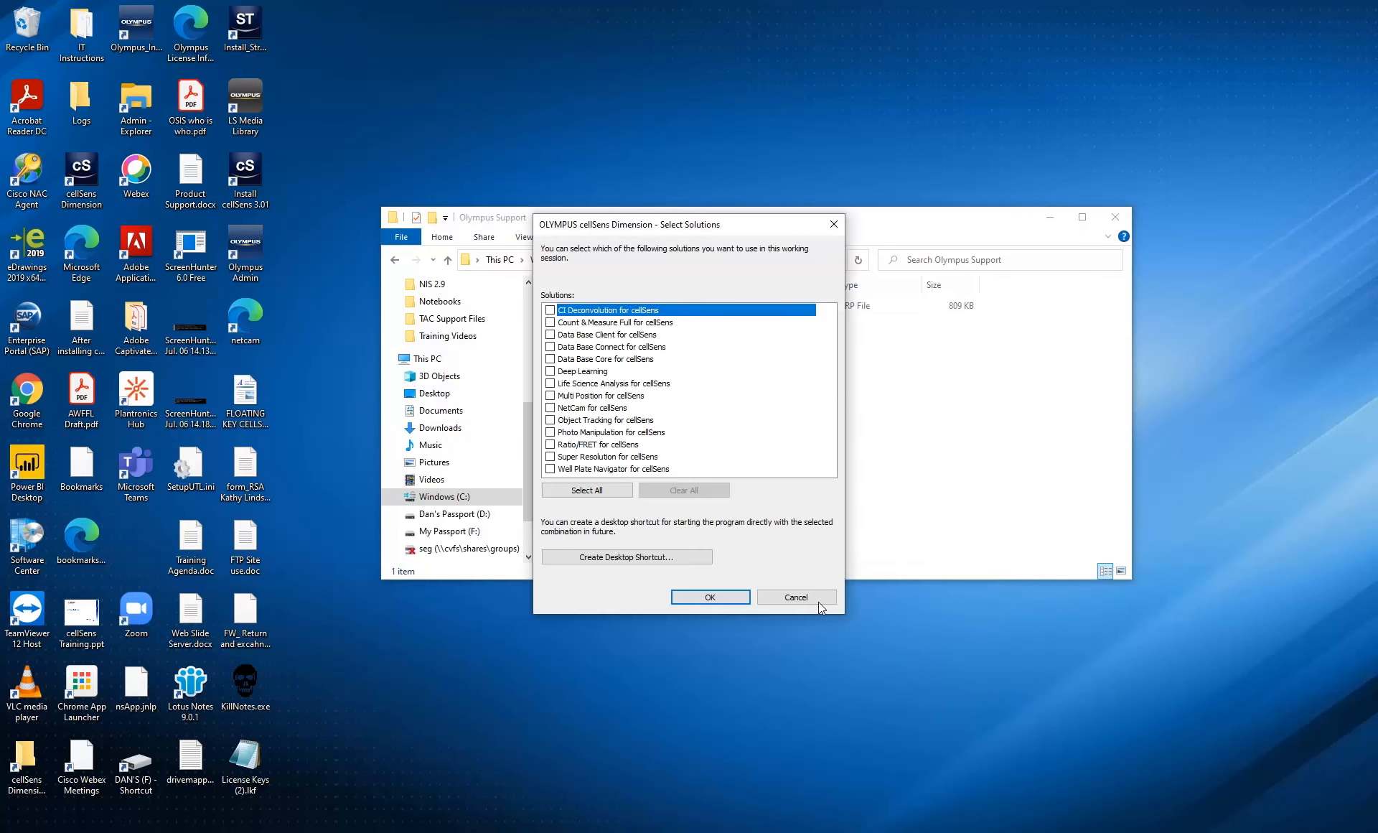
{"action": "left_click", "coordinate": [726, 600]}
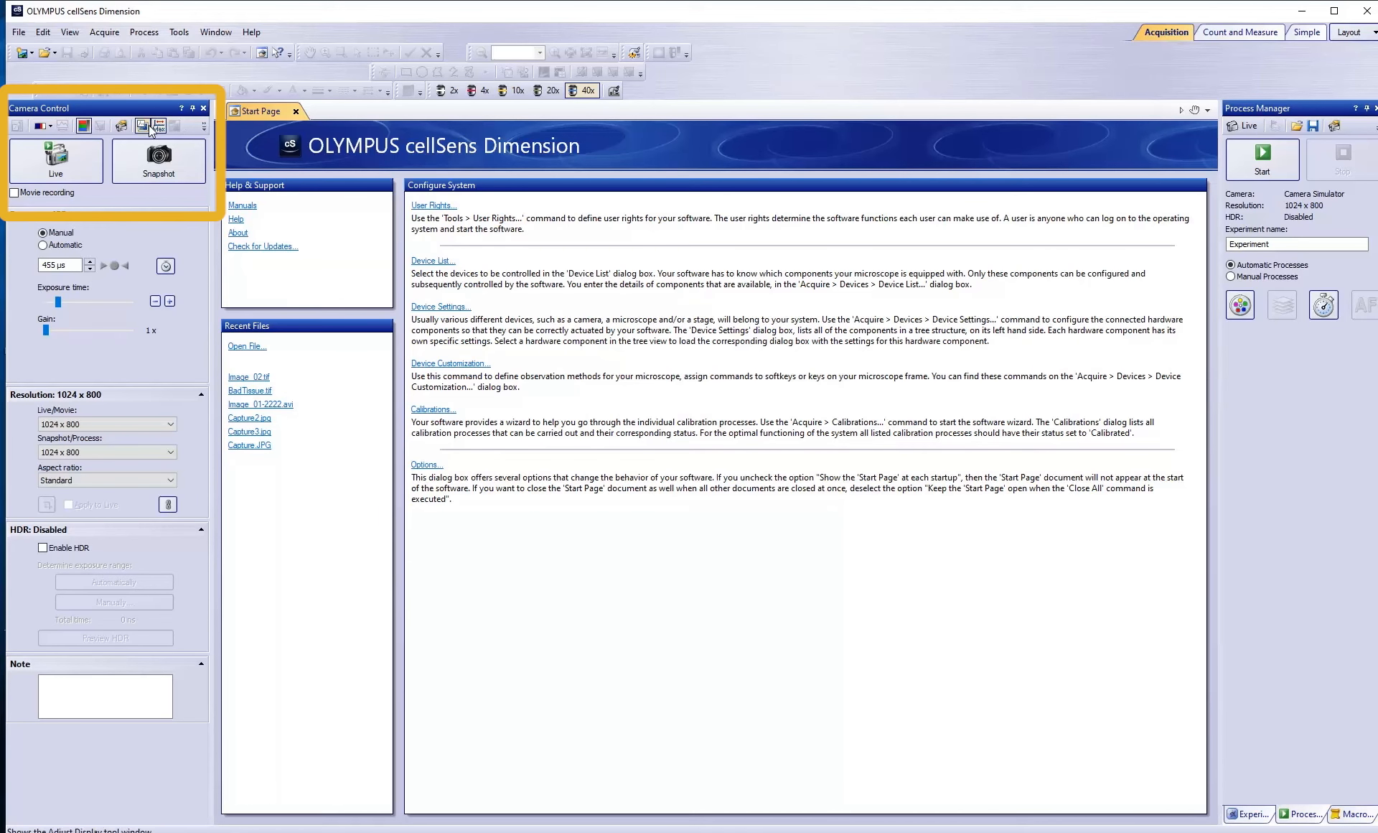
Save the current camera settings under the name "Settings" with public access
{"action": "left_click", "coordinate": [205, 126]}
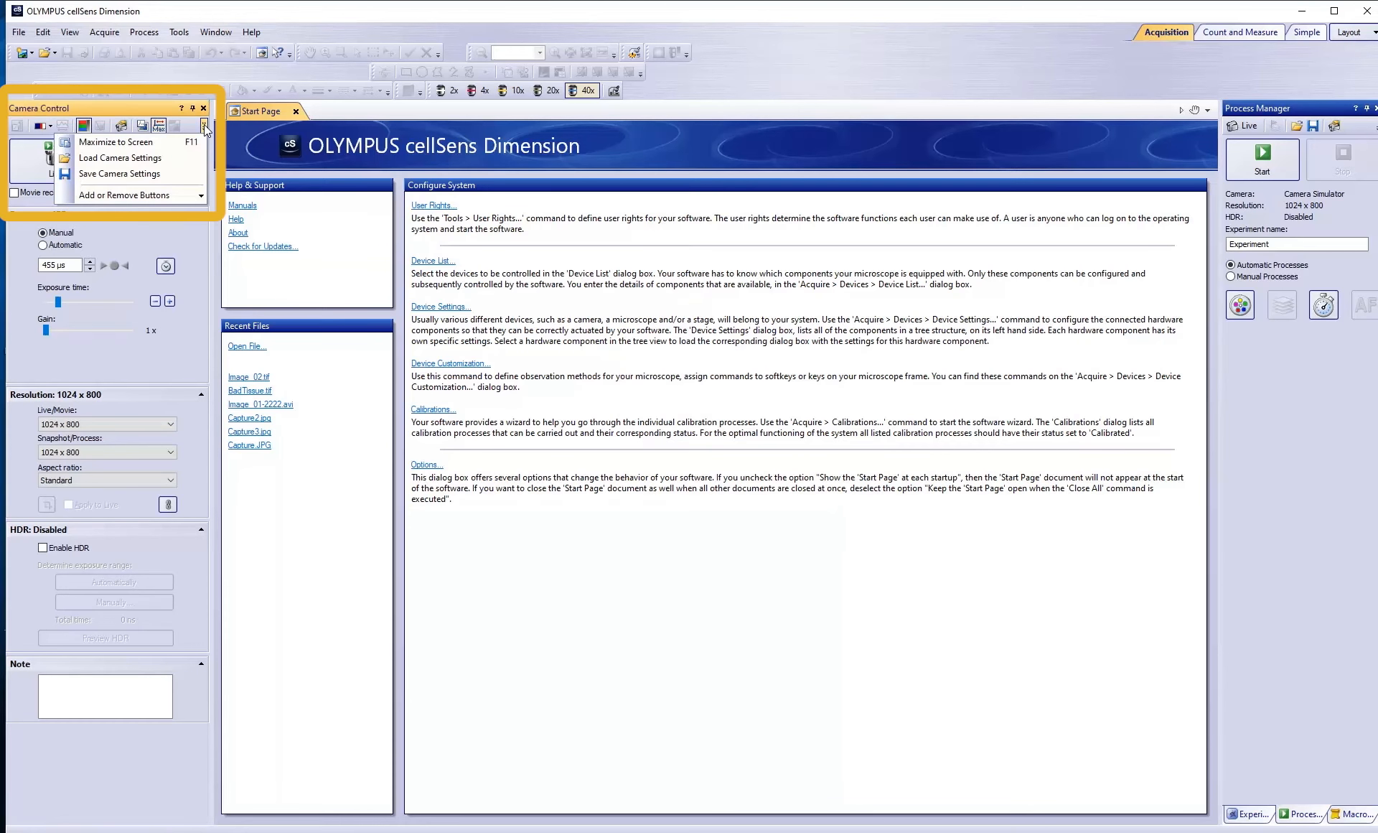
{"action": "left_click", "coordinate": [134, 173]}
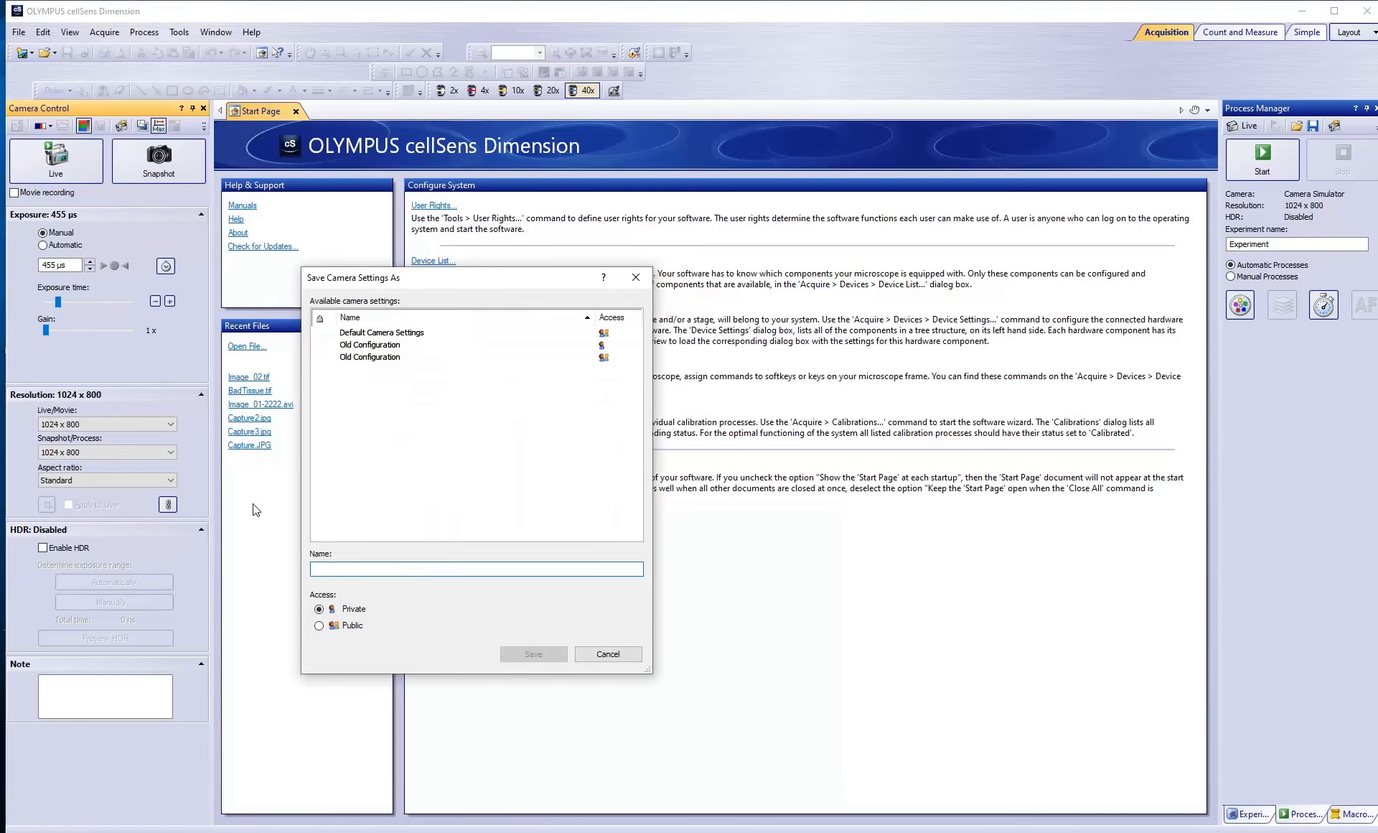
{"action": "type", "text": "Settings"}
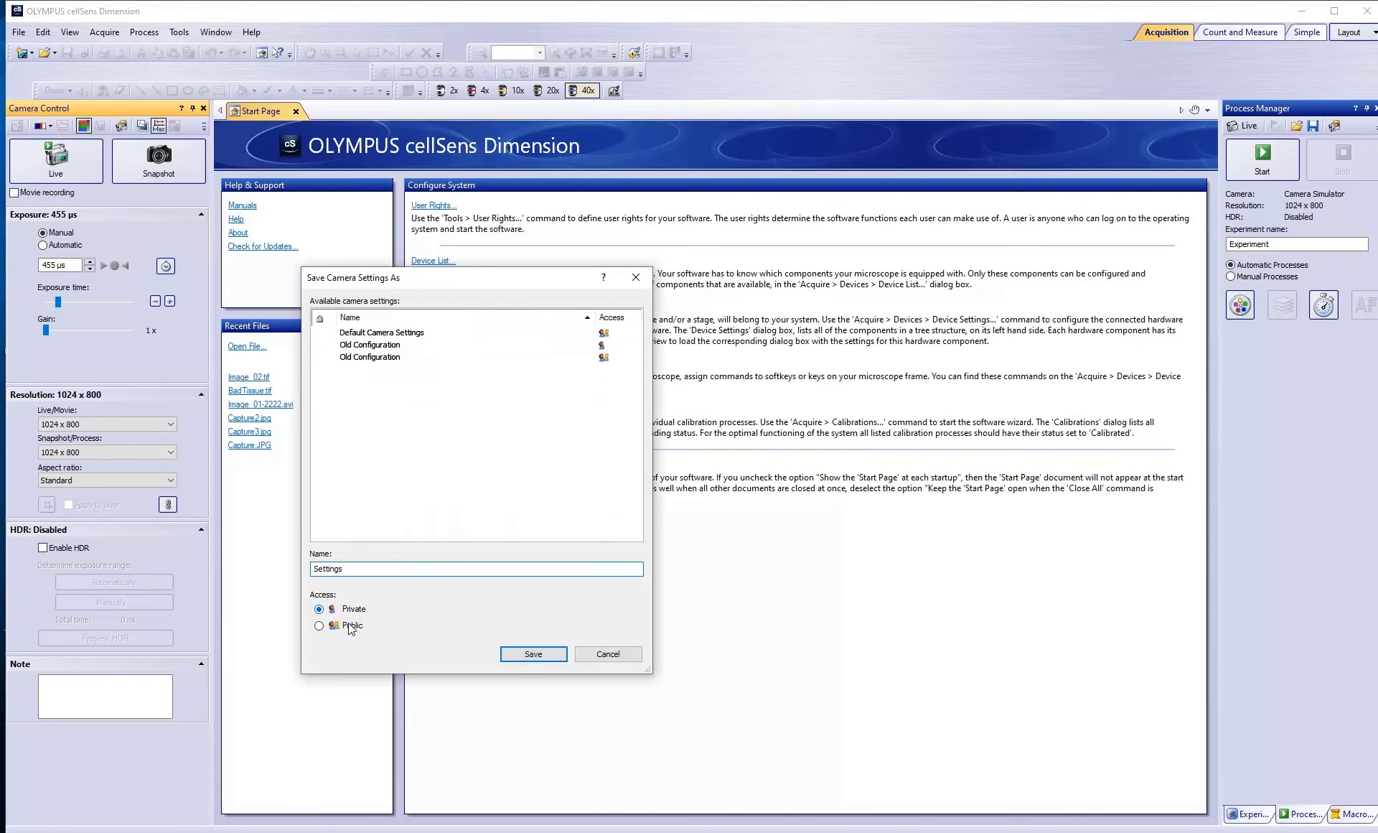
{"action": "left_click", "coordinate": [320, 626]}
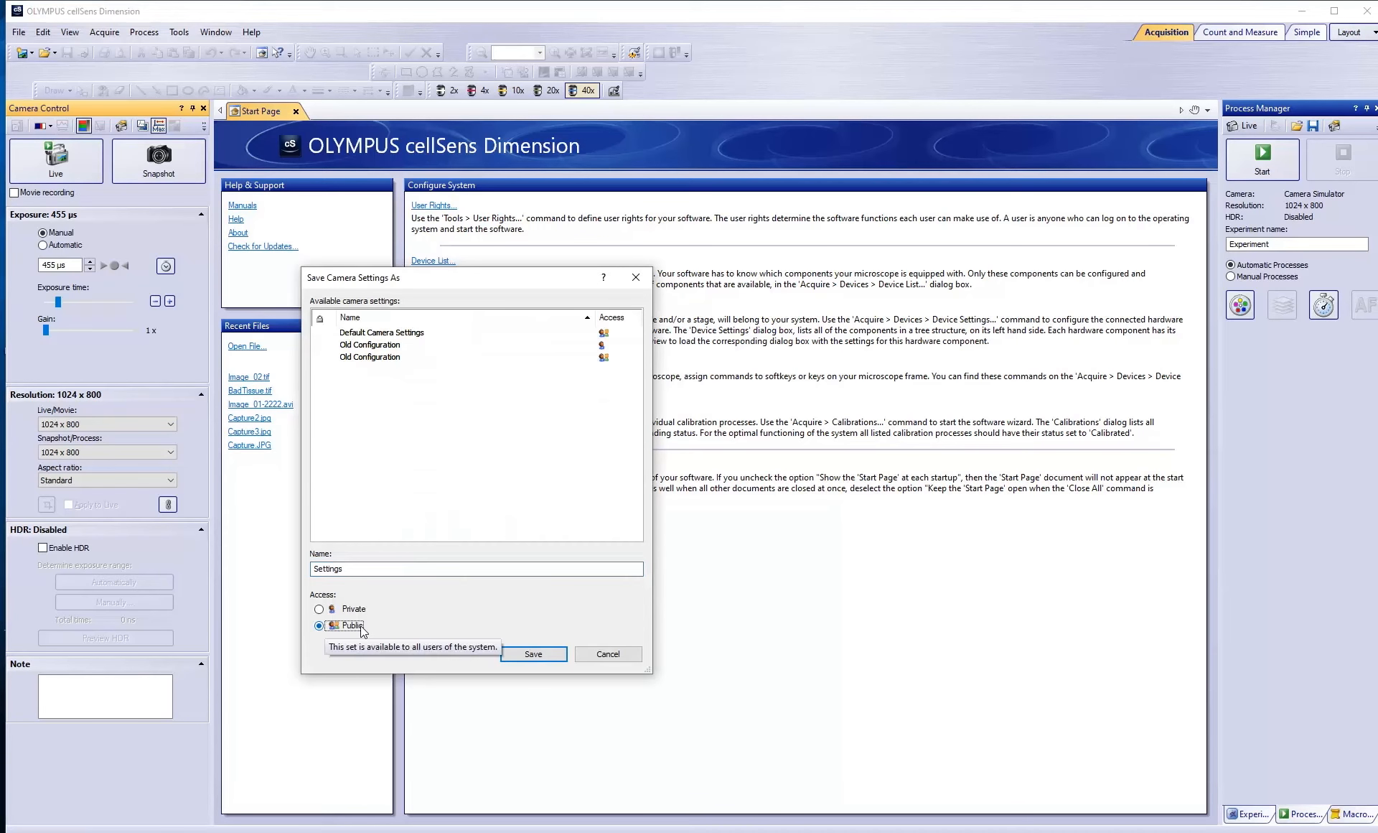
{"action": "left_click", "coordinate": [533, 655]}
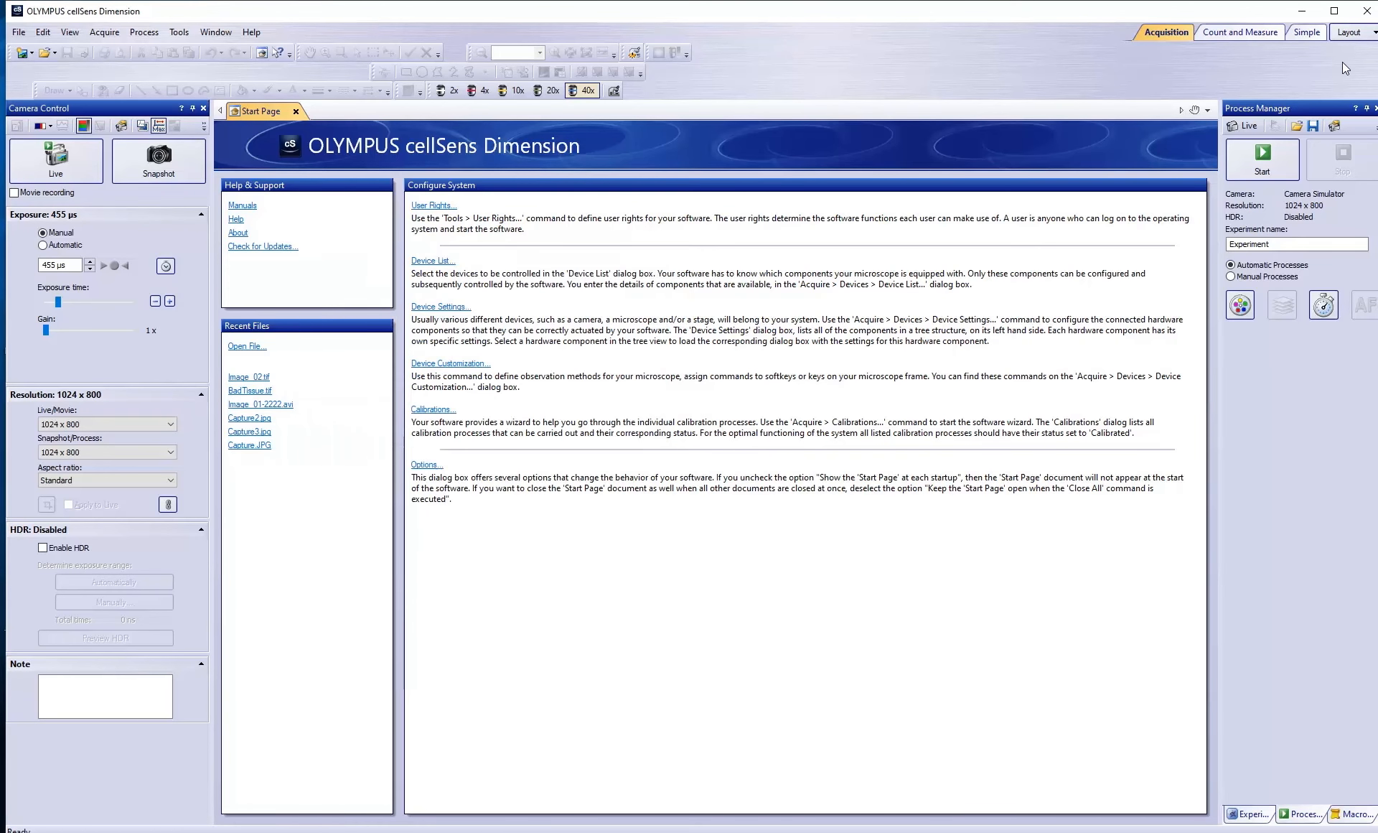
Save the current window layout as "New Layout" with public access
{"action": "left_click", "coordinate": [1366, 34]}
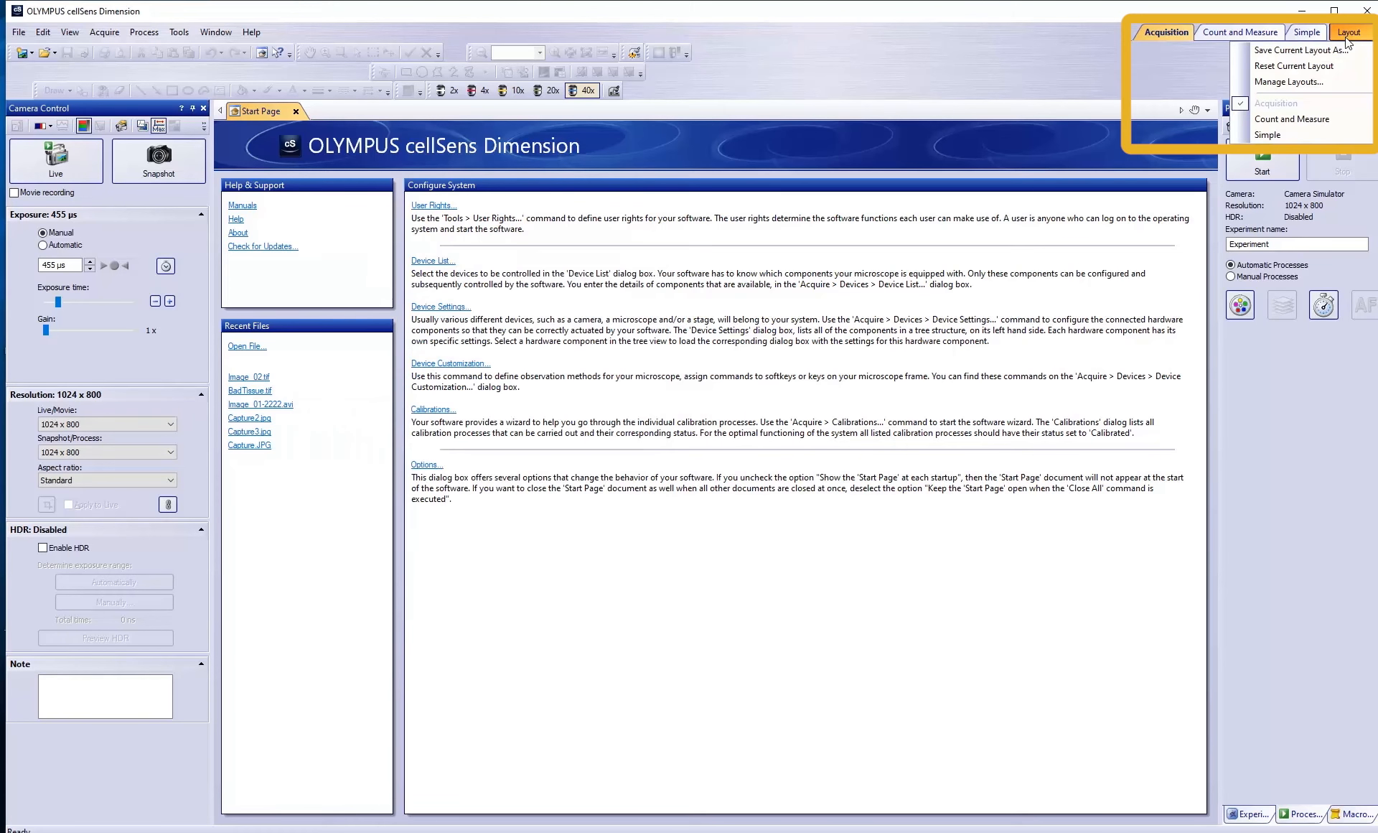
{"action": "left_click", "coordinate": [1292, 50]}
{"action": "type", "text": "New Layout"}
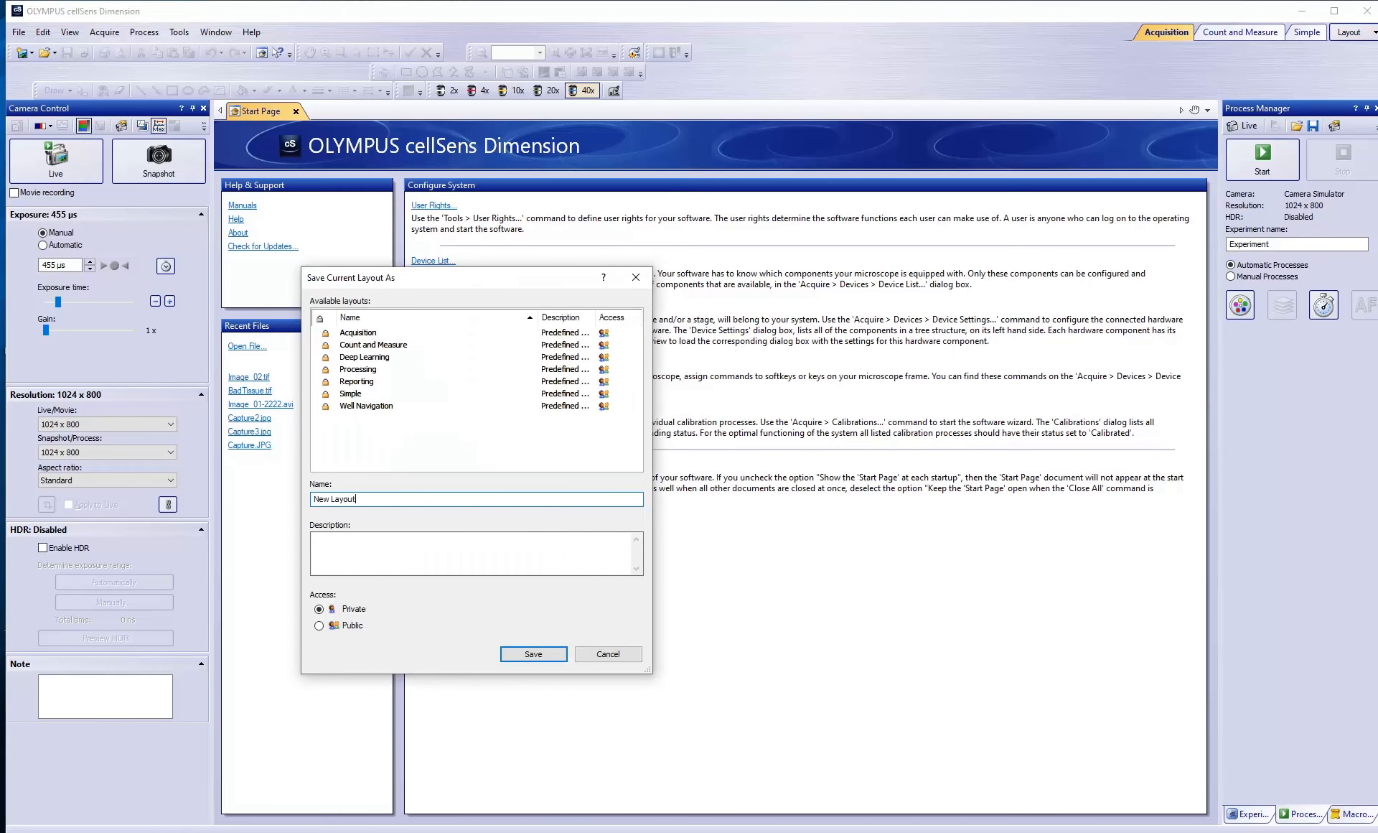
{"action": "left_click", "coordinate": [339, 628]}
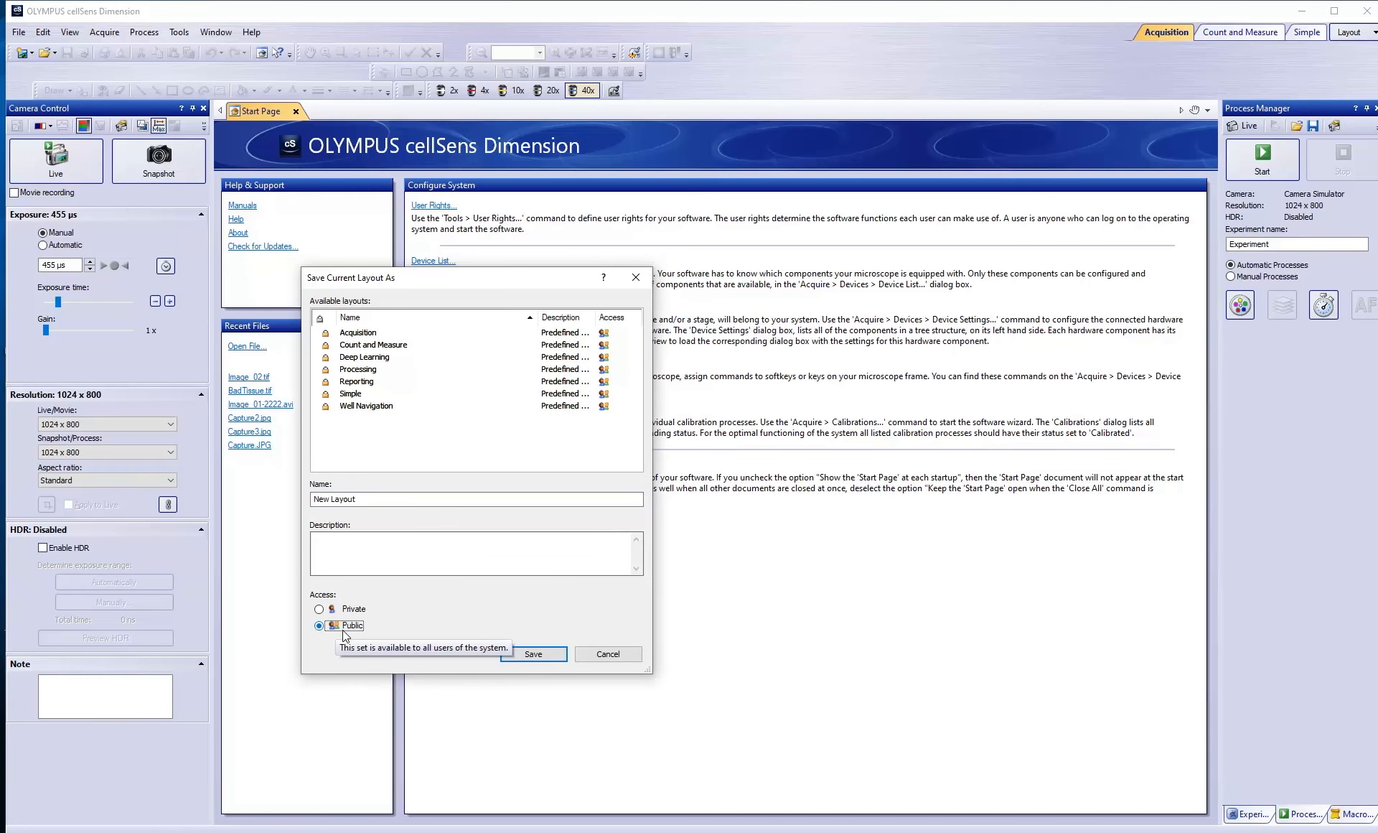
{"action": "left_click", "coordinate": [518, 653]}
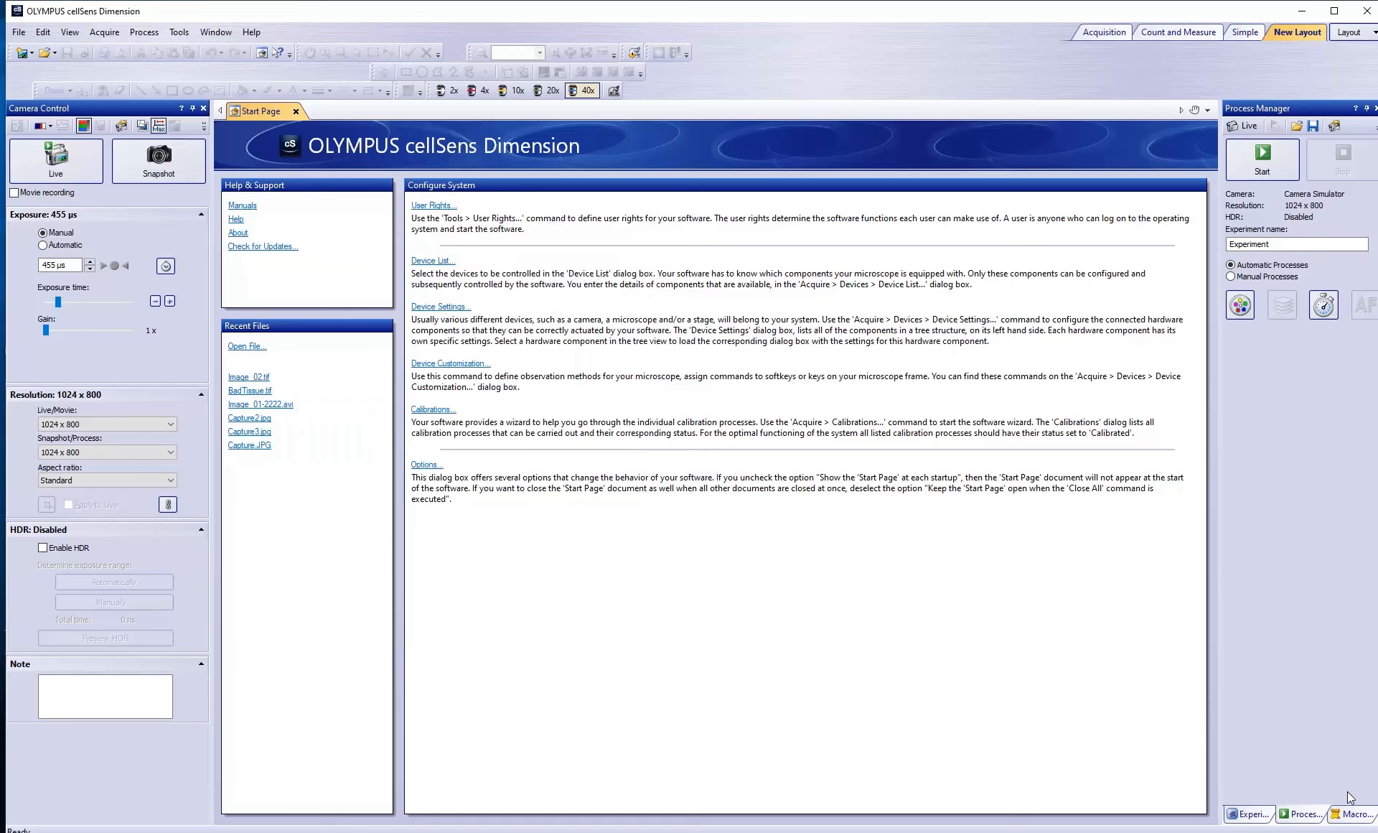
Publish the private macro named "Macro" from the Macro Manager so all users can use it
{"action": "left_click", "coordinate": [1349, 815]}
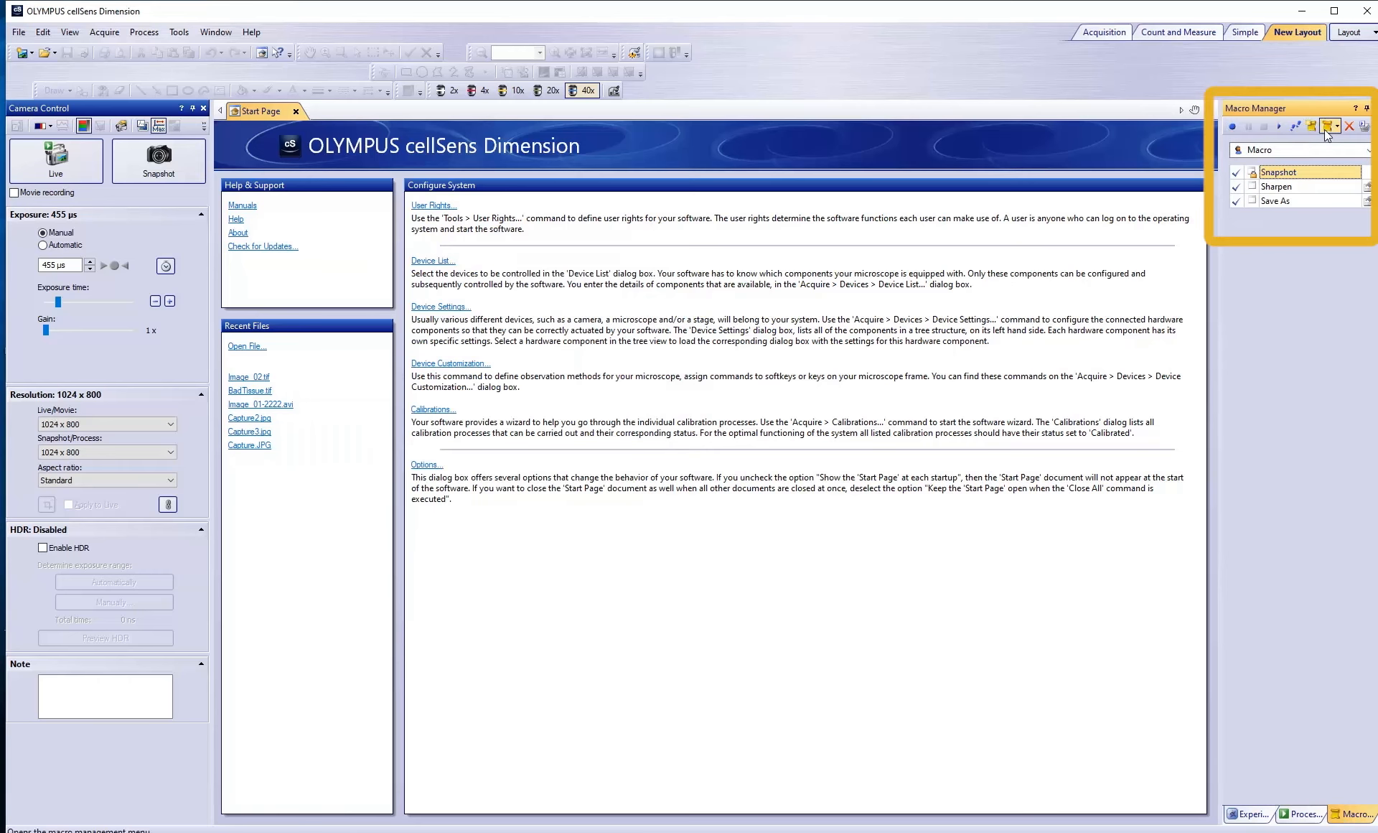
{"action": "left_click", "coordinate": [1336, 127]}
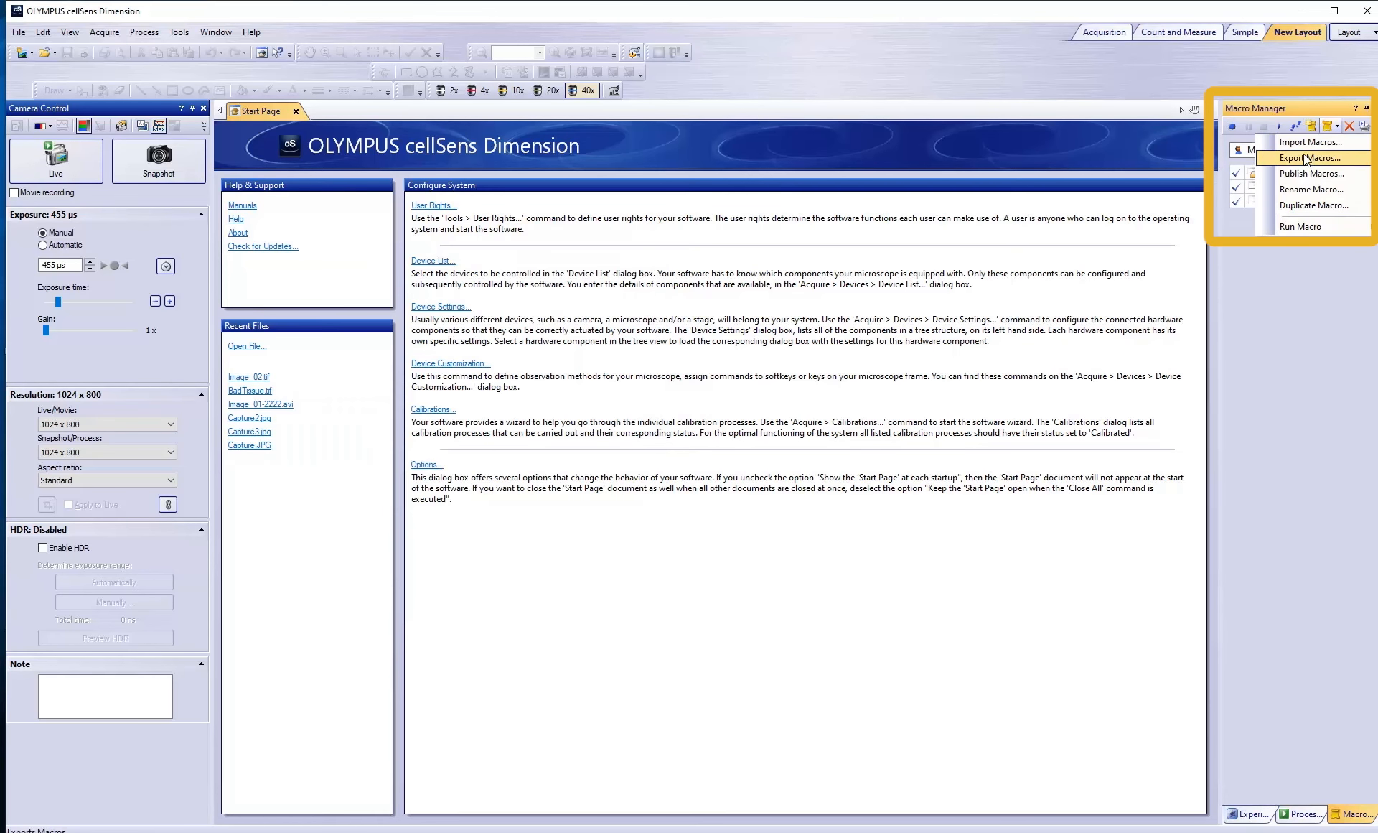
{"action": "left_click", "coordinate": [1301, 177]}
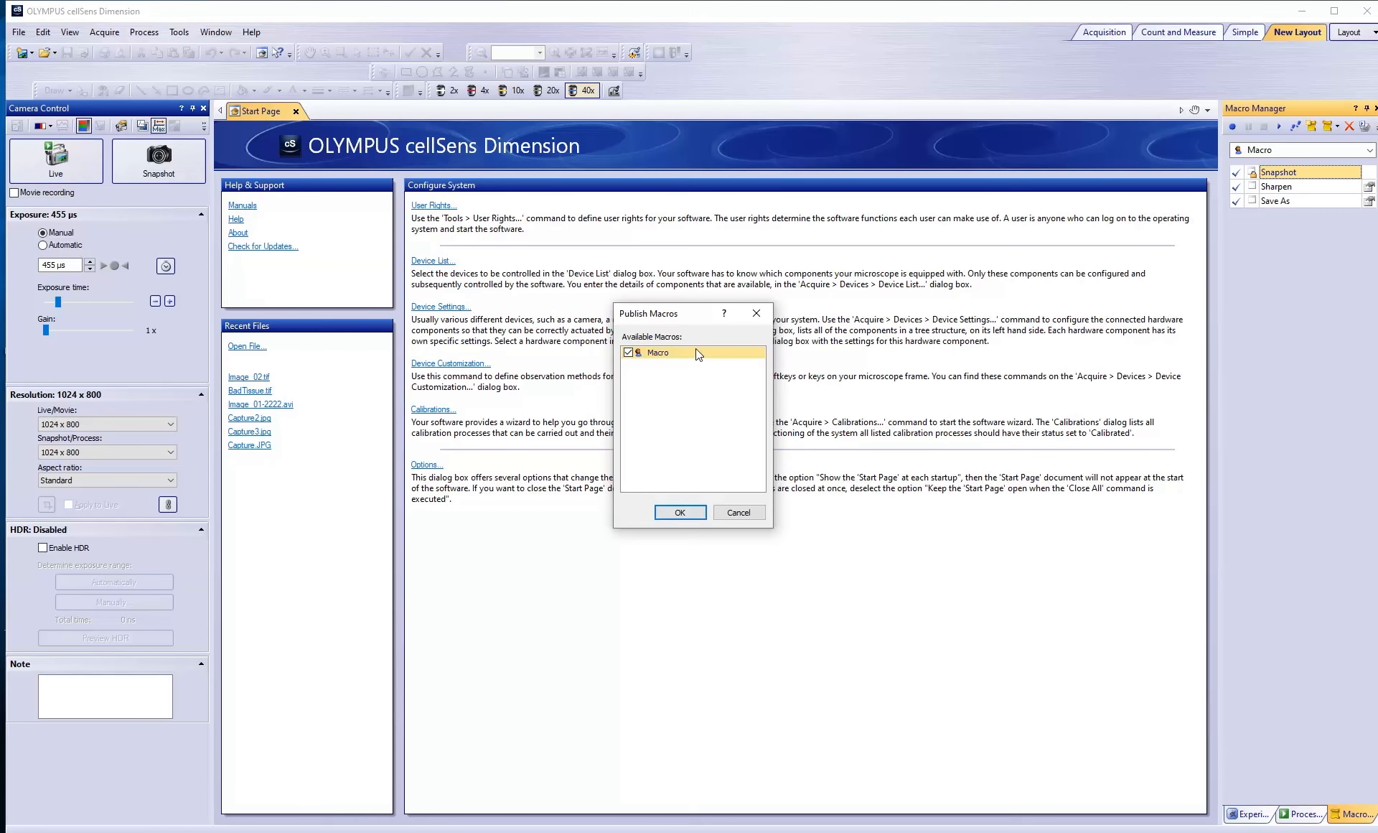
{"action": "left_click", "coordinate": [680, 513]}
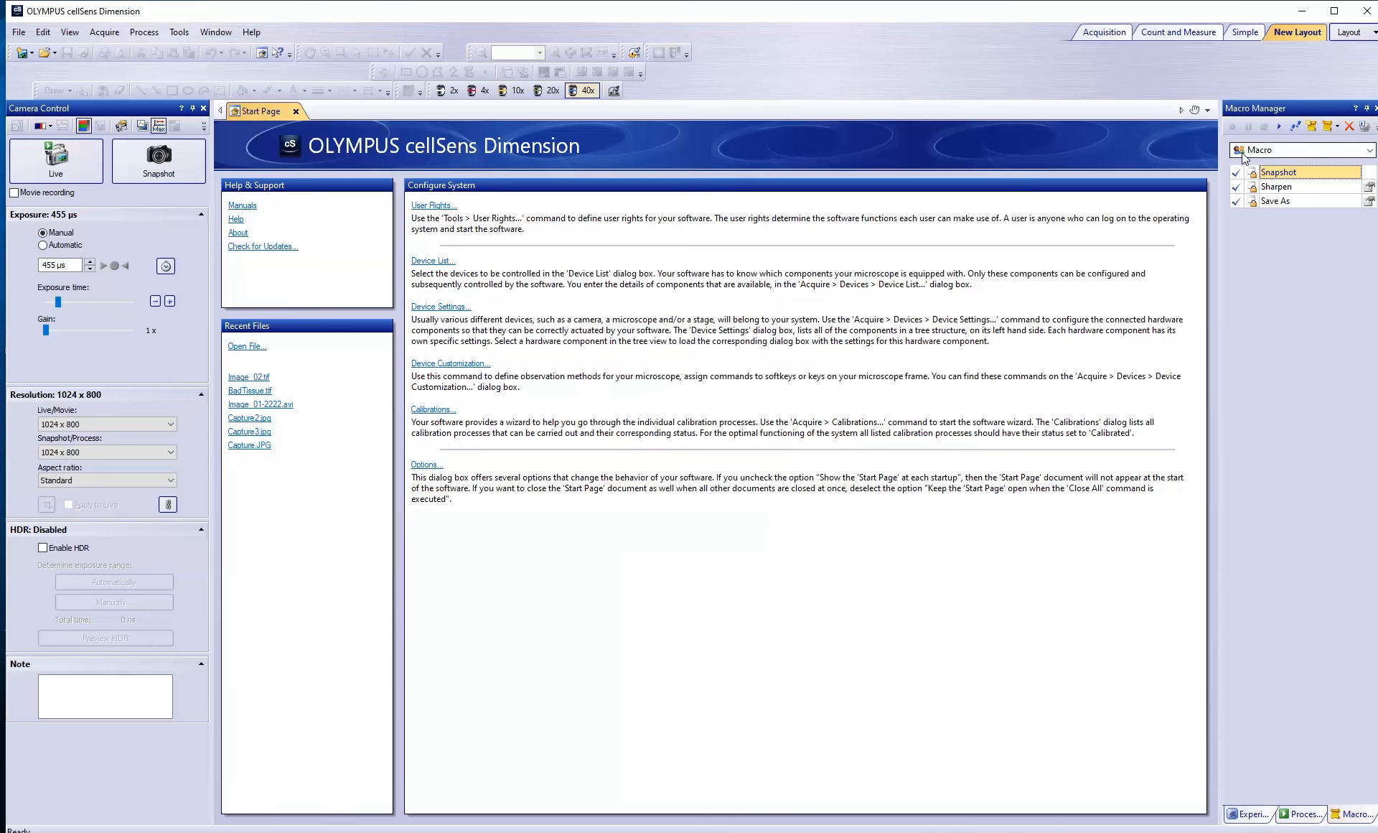
Save the Process Manager's definition as a process definition file named "process" in C:\Olympus Support
{"action": "left_click", "coordinate": [1301, 815]}
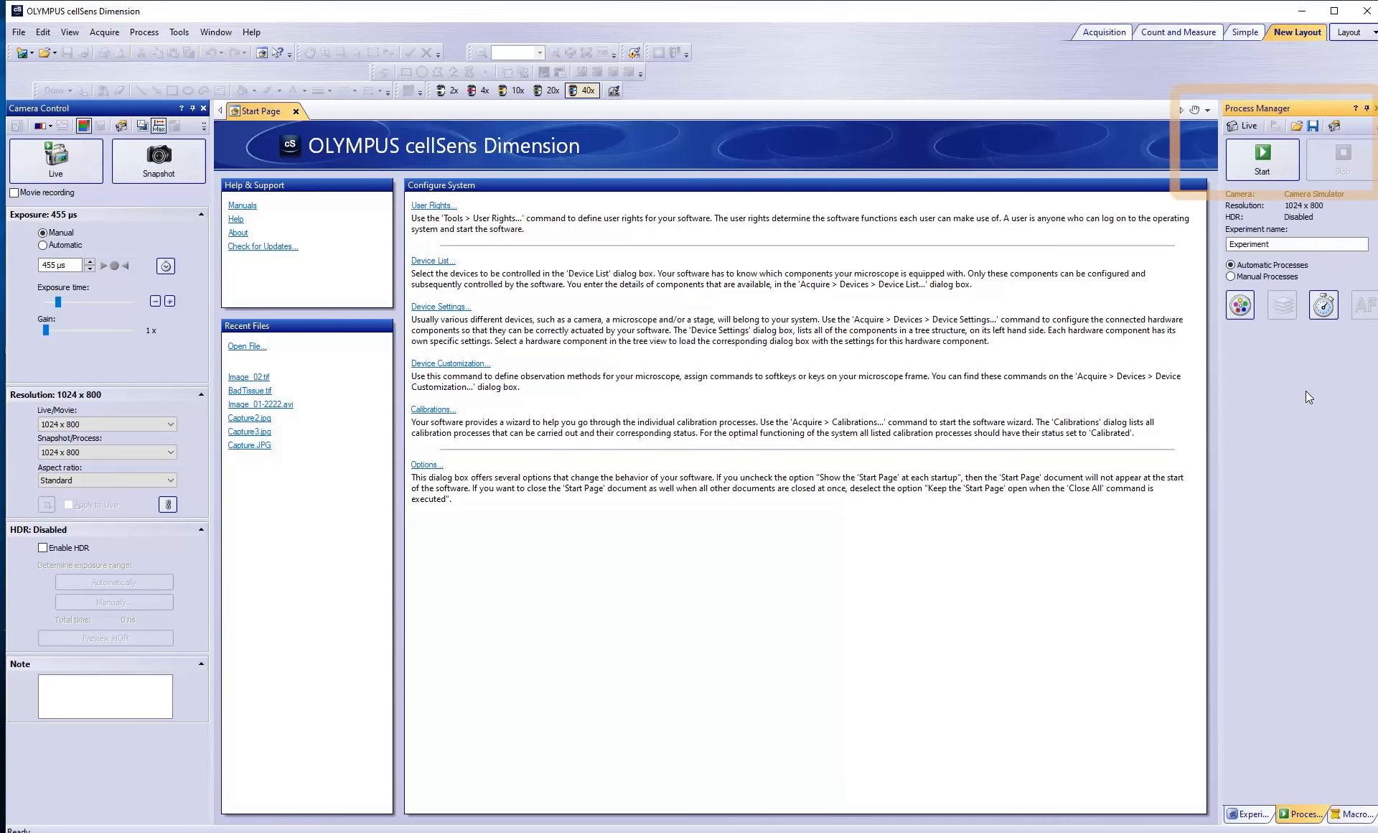
{"action": "left_click", "coordinate": [1313, 127]}
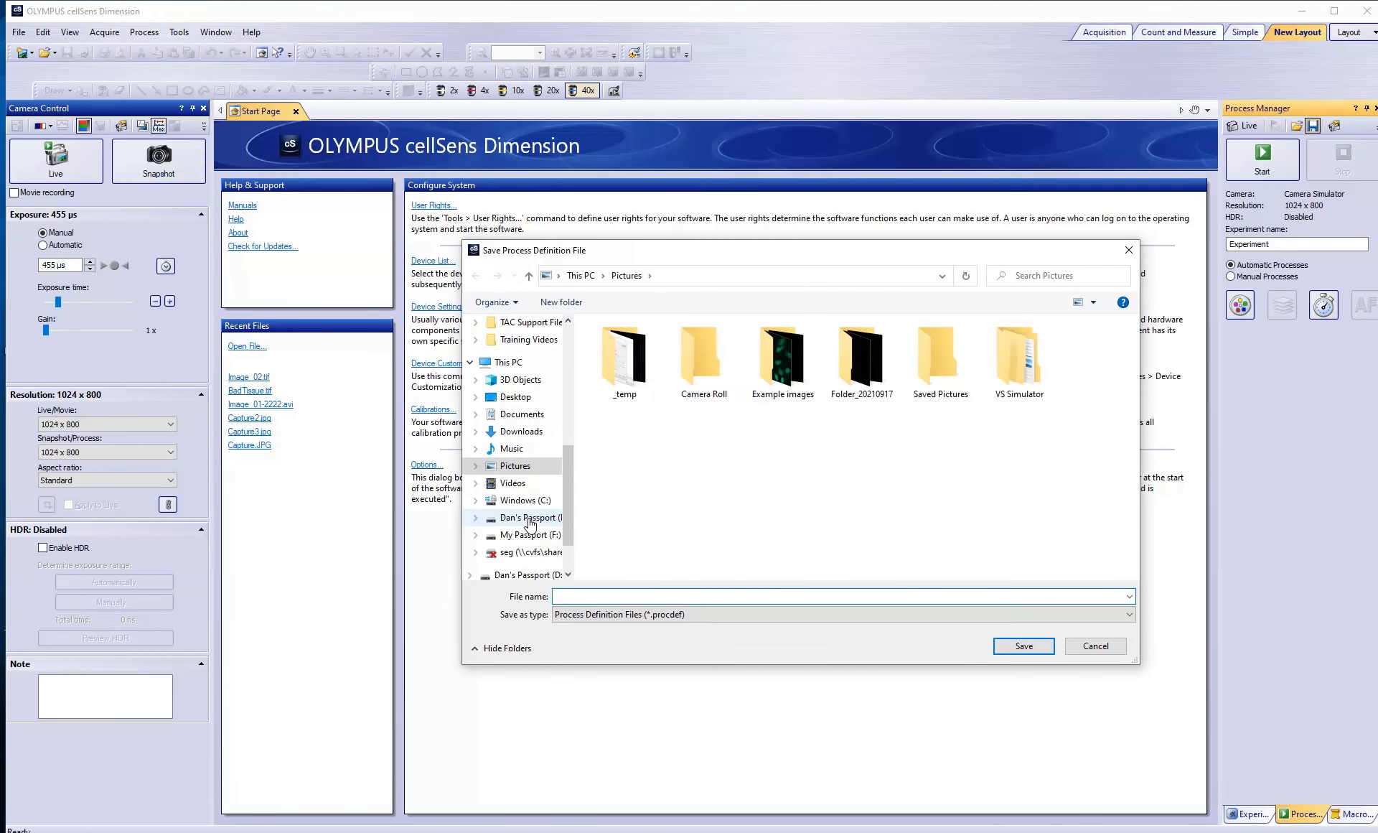
{"action": "left_click", "coordinate": [530, 517]}
{"action": "left_click", "coordinate": [530, 502]}
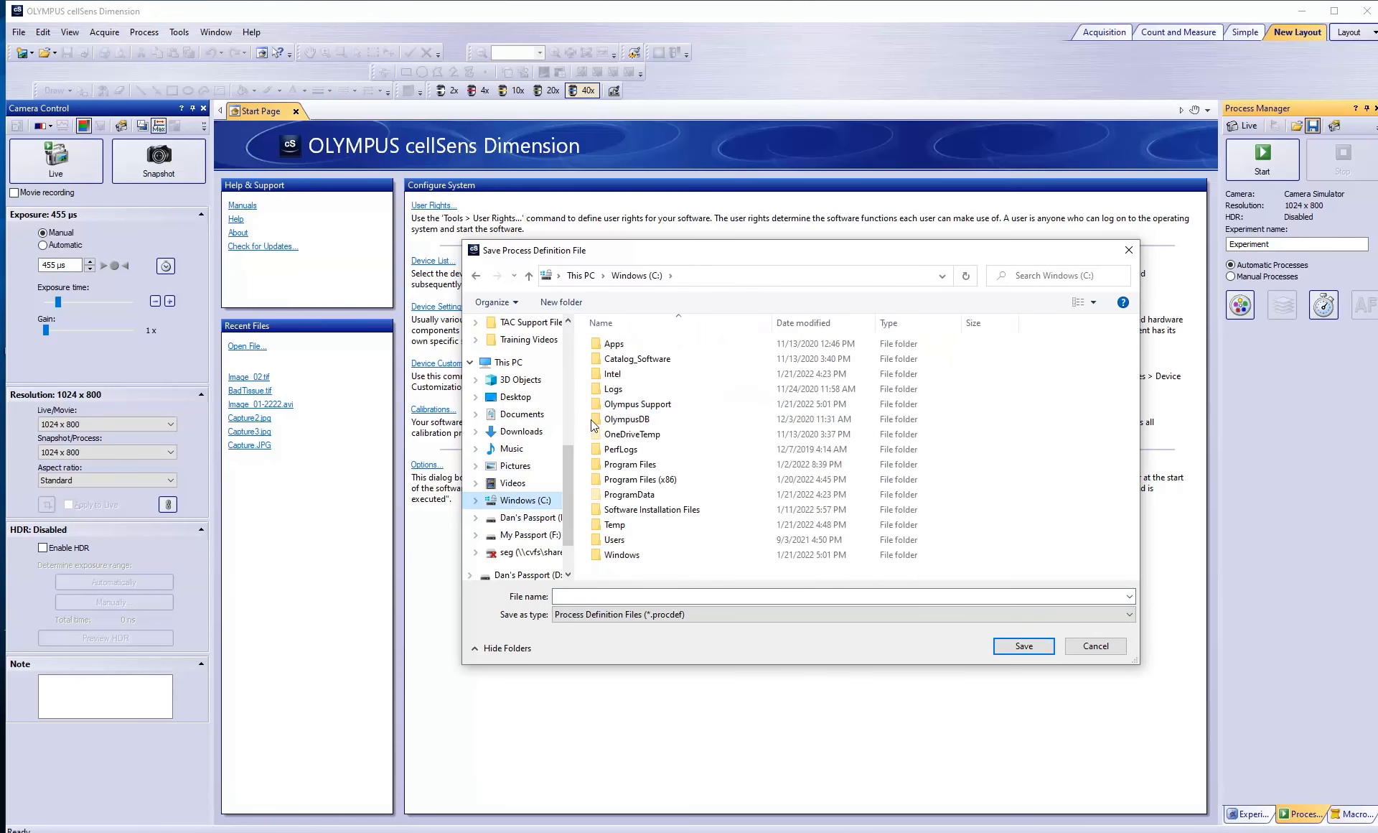
{"action": "double_click", "coordinate": [625, 405]}
{"action": "left_click", "coordinate": [602, 595]}
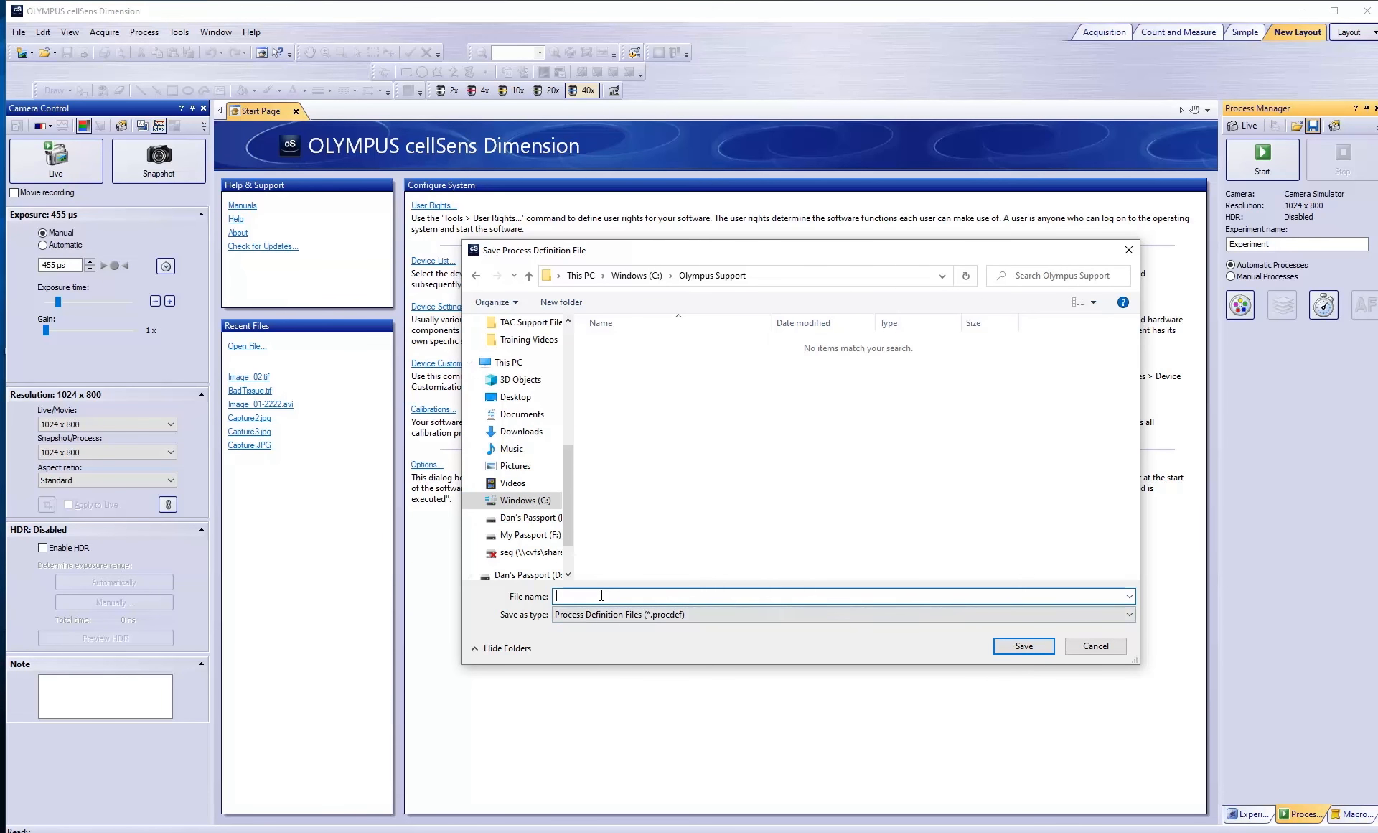
{"action": "type", "text": "process"}
{"action": "left_click", "coordinate": [1044, 649]}
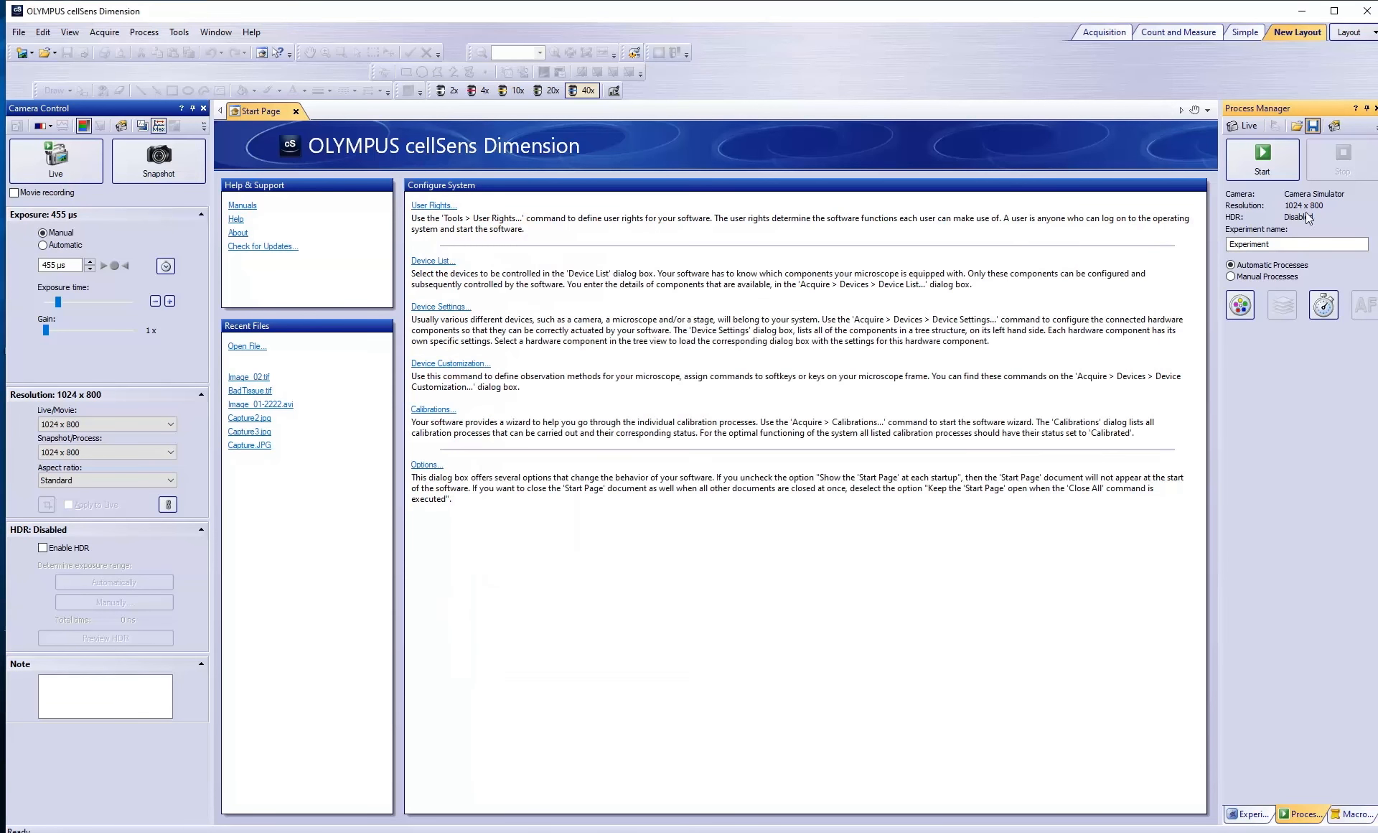
Create a new experiment in the Experiment Manager and save it as Experiment.oex in C:\Olympus Support
{"action": "left_click", "coordinate": [1250, 814]}
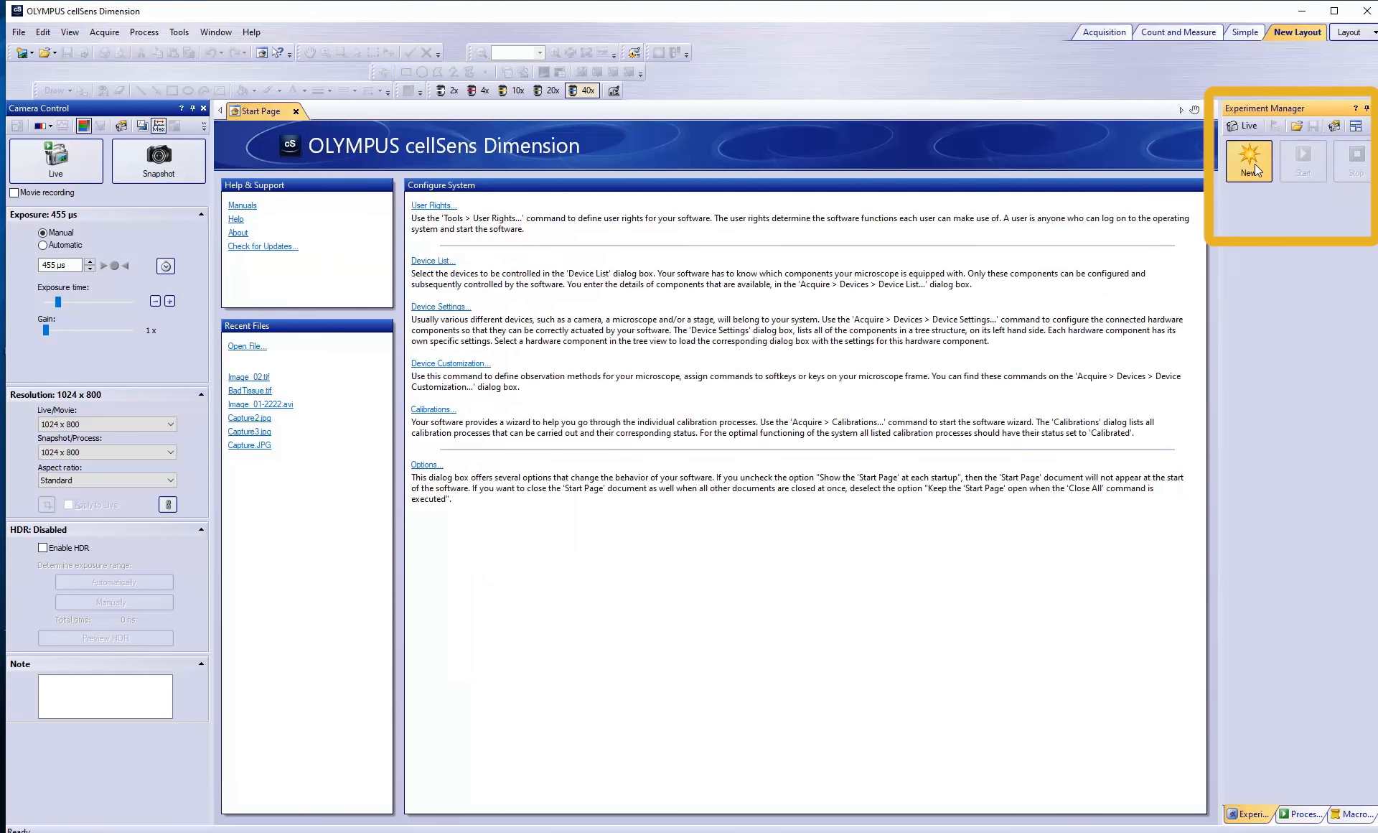
{"action": "left_click", "coordinate": [1252, 167]}
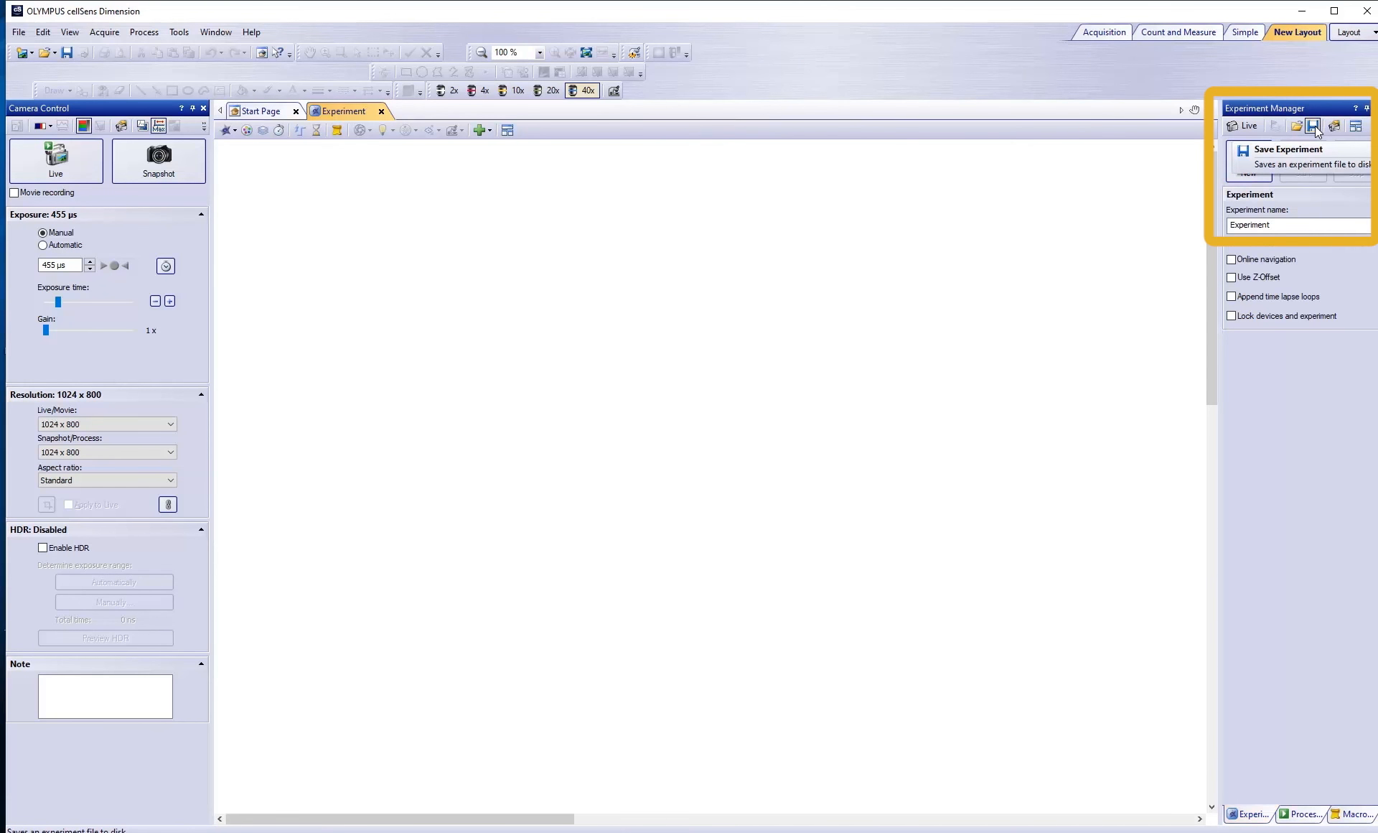
{"action": "left_click", "coordinate": [1317, 130]}
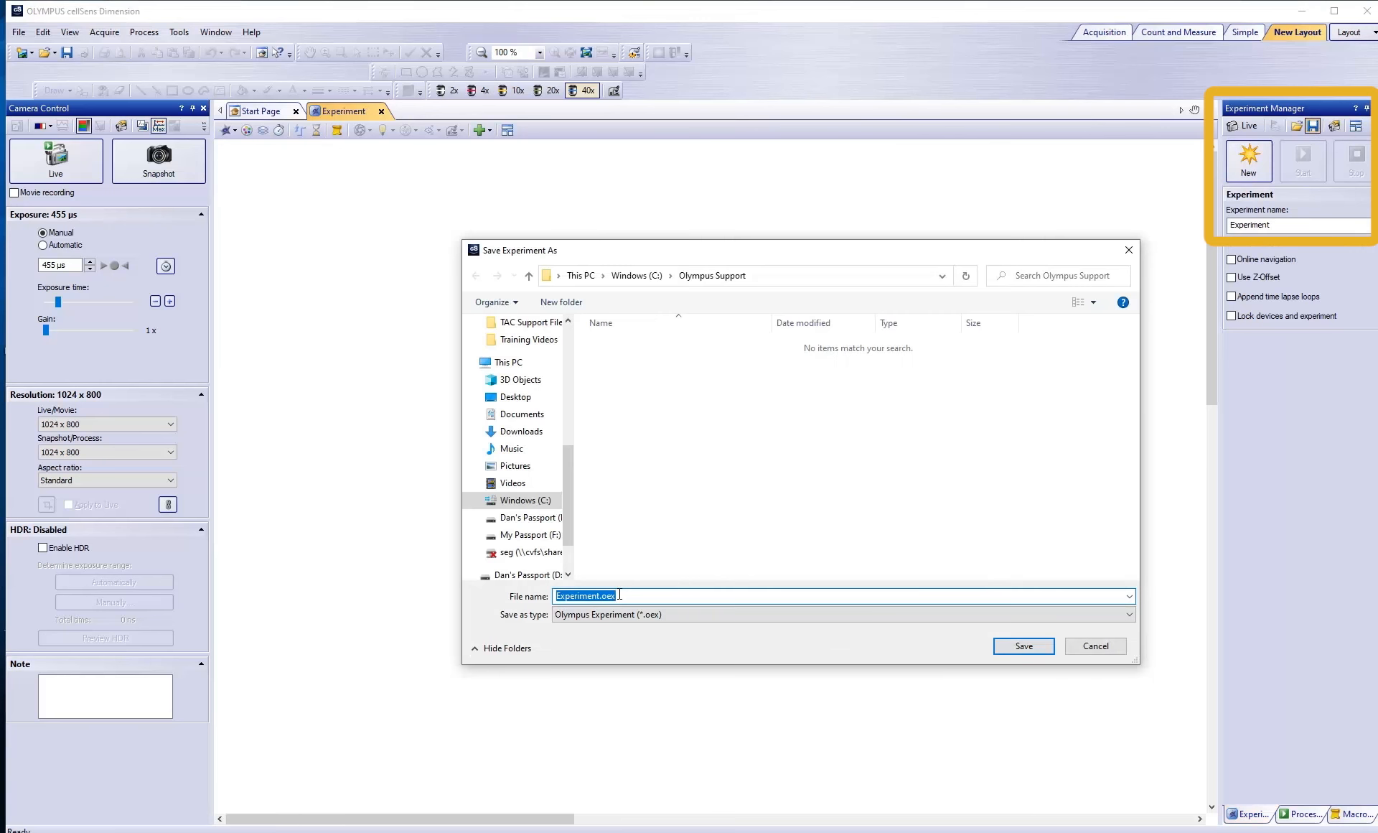
{"action": "left_click", "coordinate": [528, 500]}
{"action": "double_click", "coordinate": [631, 404]}
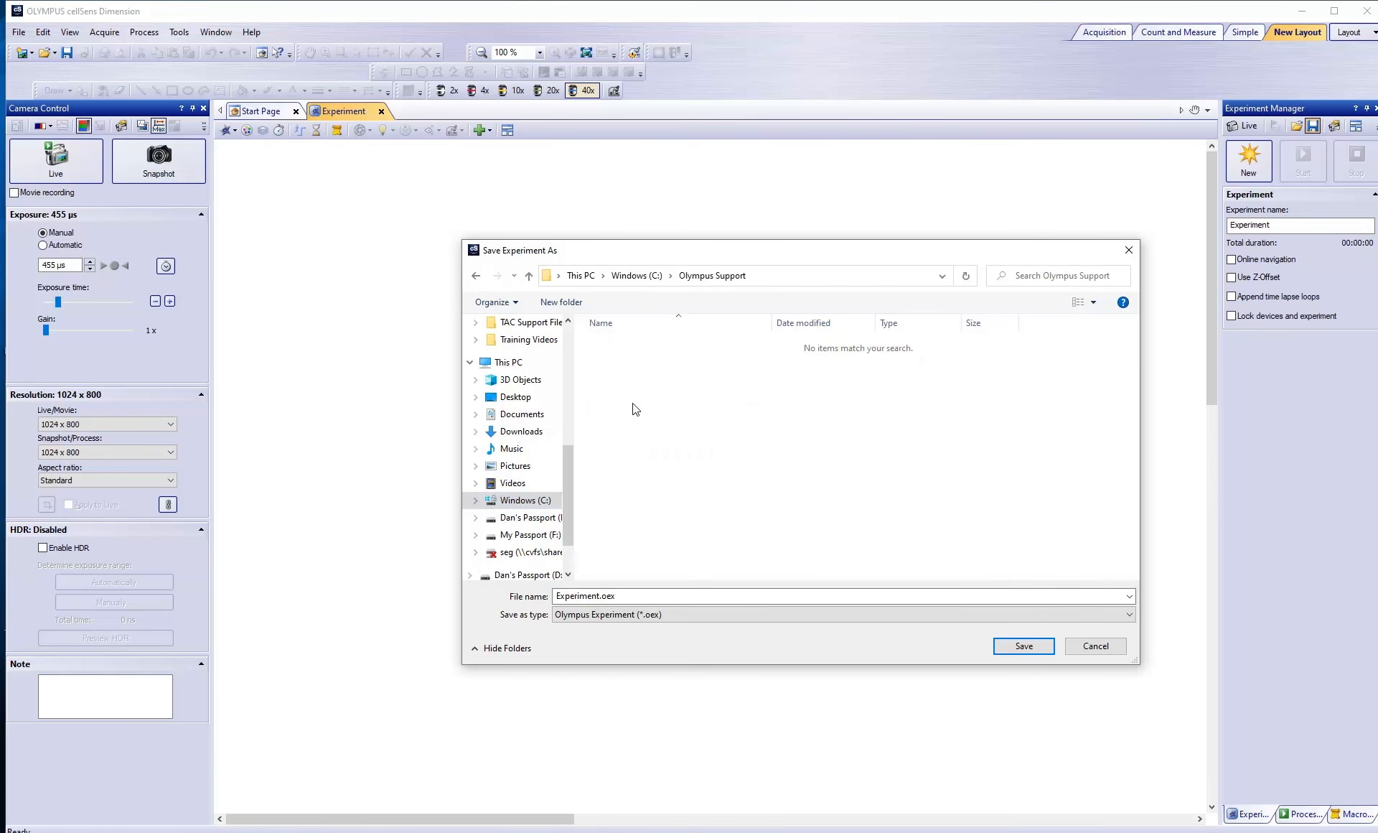
{"action": "left_click", "coordinate": [1024, 646]}
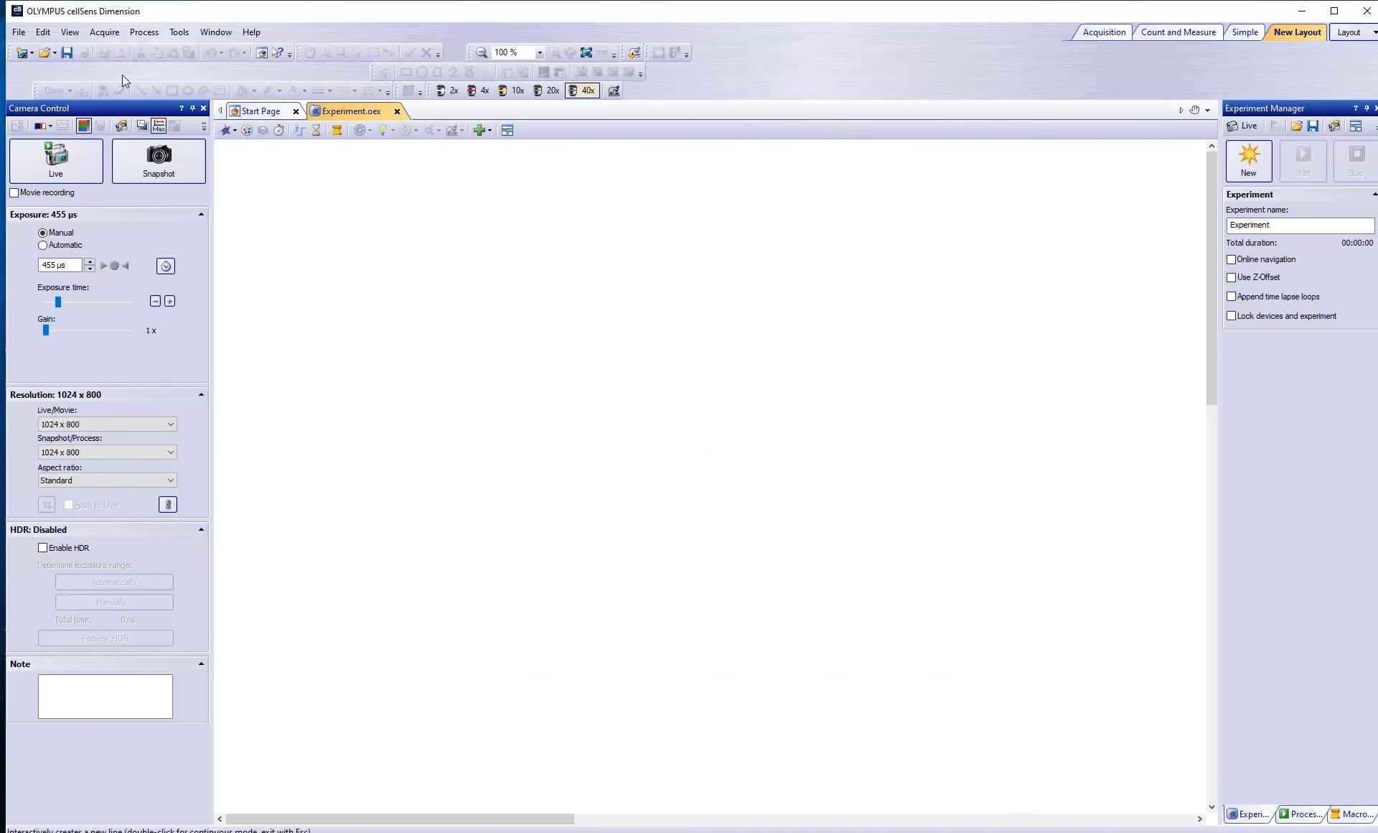
Open the list of acquisition commands
{"action": "left_click", "coordinate": [104, 32]}
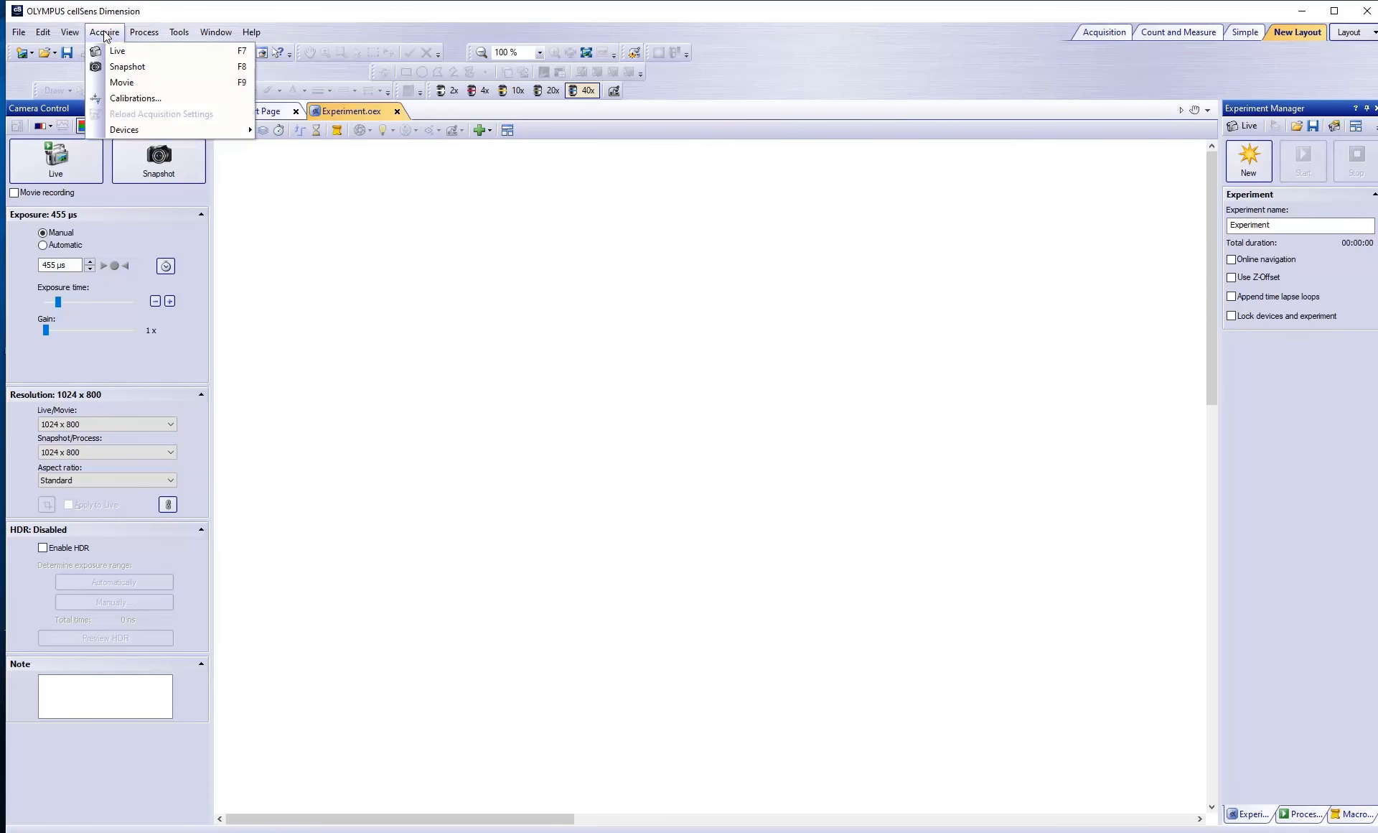